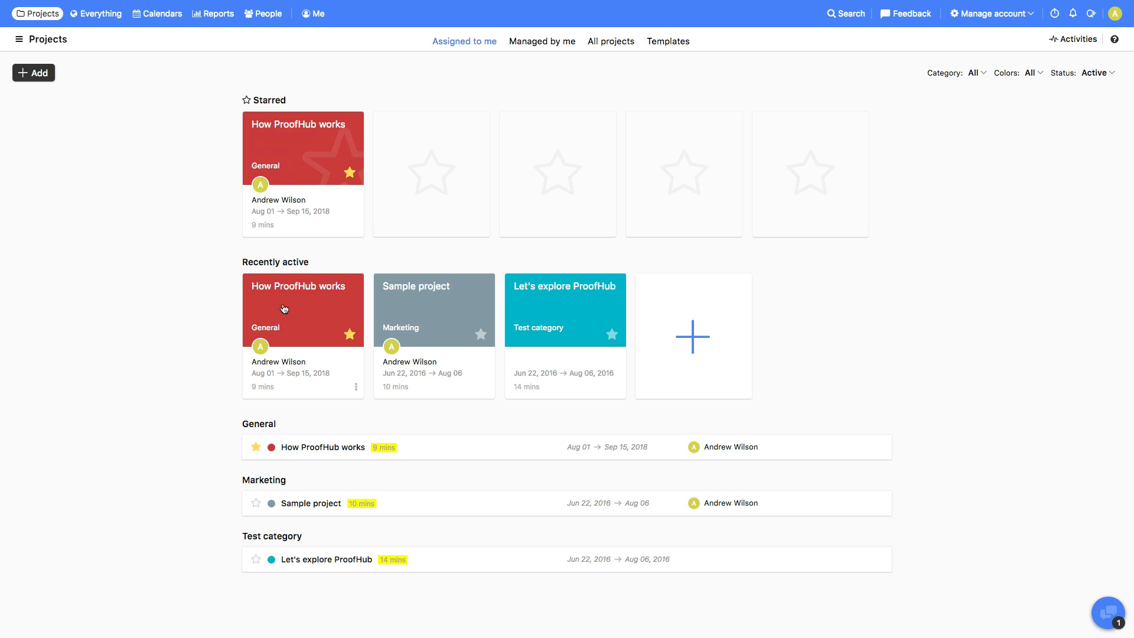
Browse the Managed, All and Templates project filters and the recent activity feed
left_click(545, 43)
left_click(605, 44)
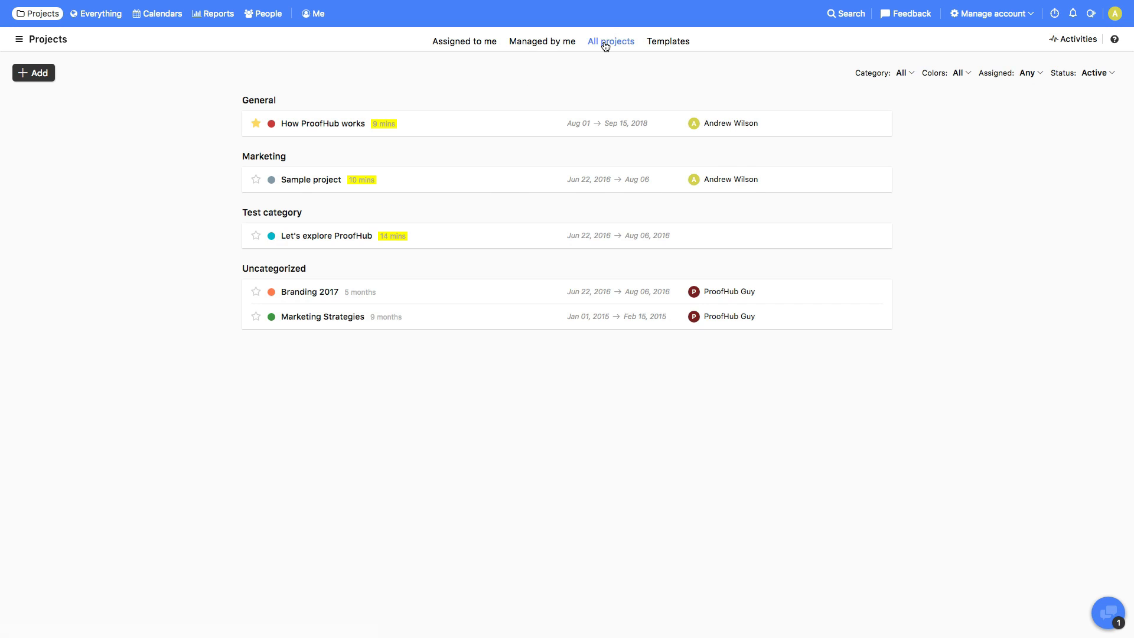
left_click(656, 42)
left_click(476, 43)
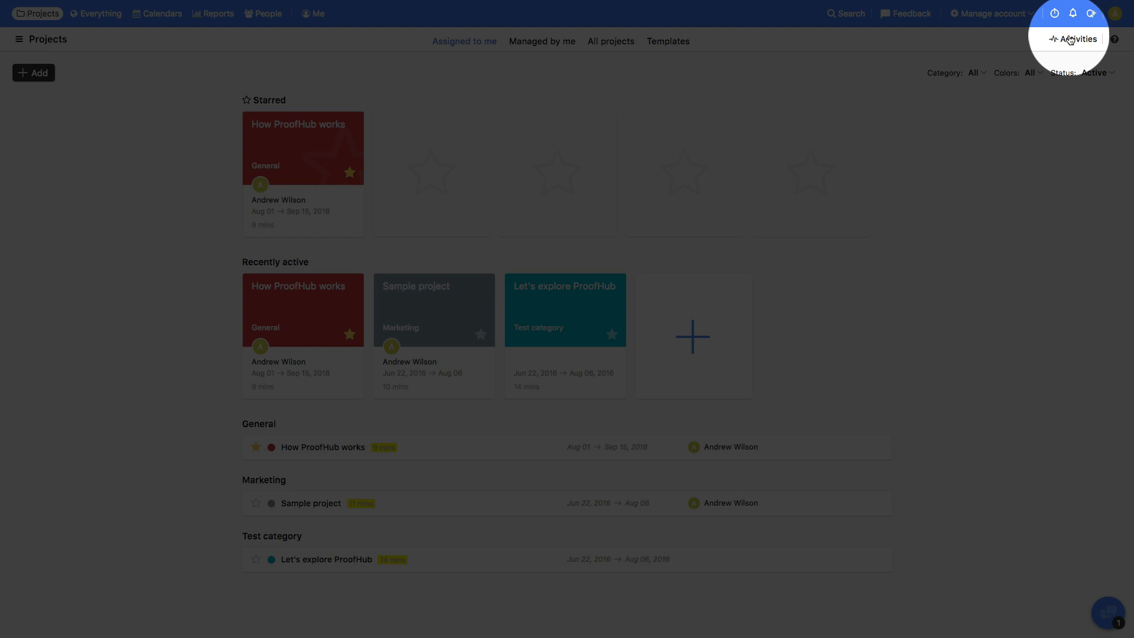
left_click(1070, 40)
scroll(848, 302, "down", 2)
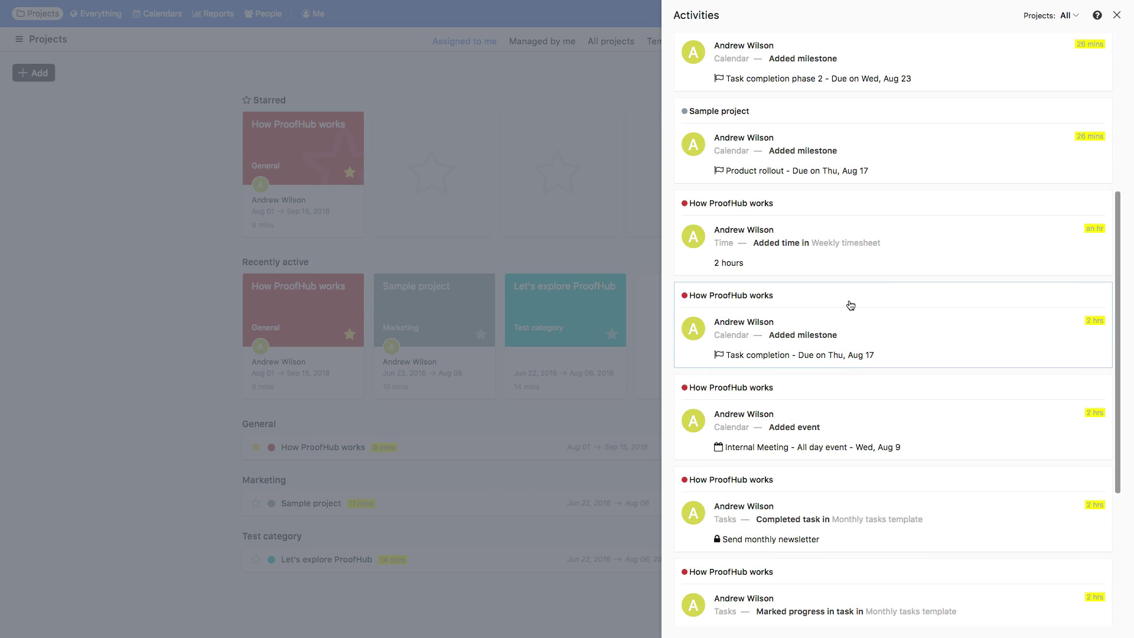
left_click(1117, 15)
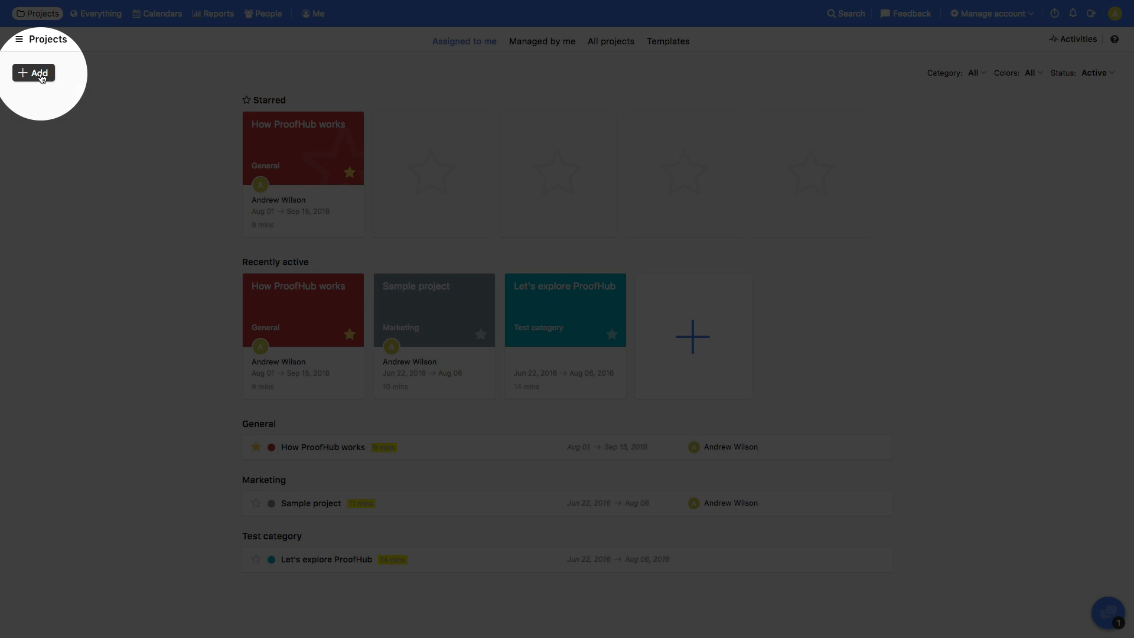
Bring up the new project form and dismiss it without saving
left_click(38, 75)
left_click(33, 92)
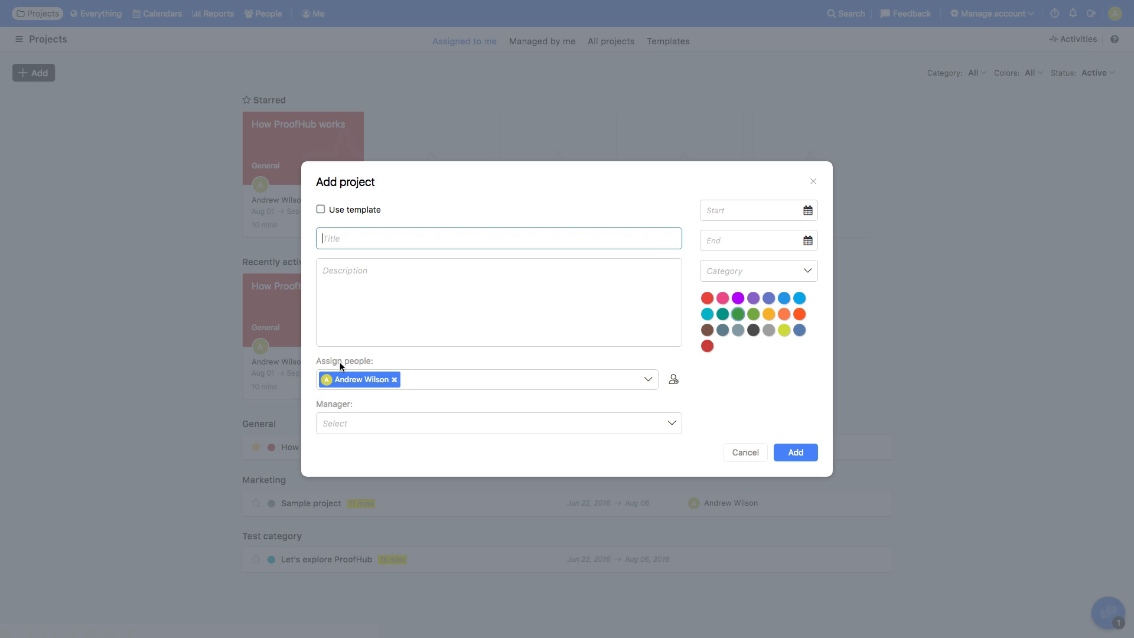
left_click(740, 455)
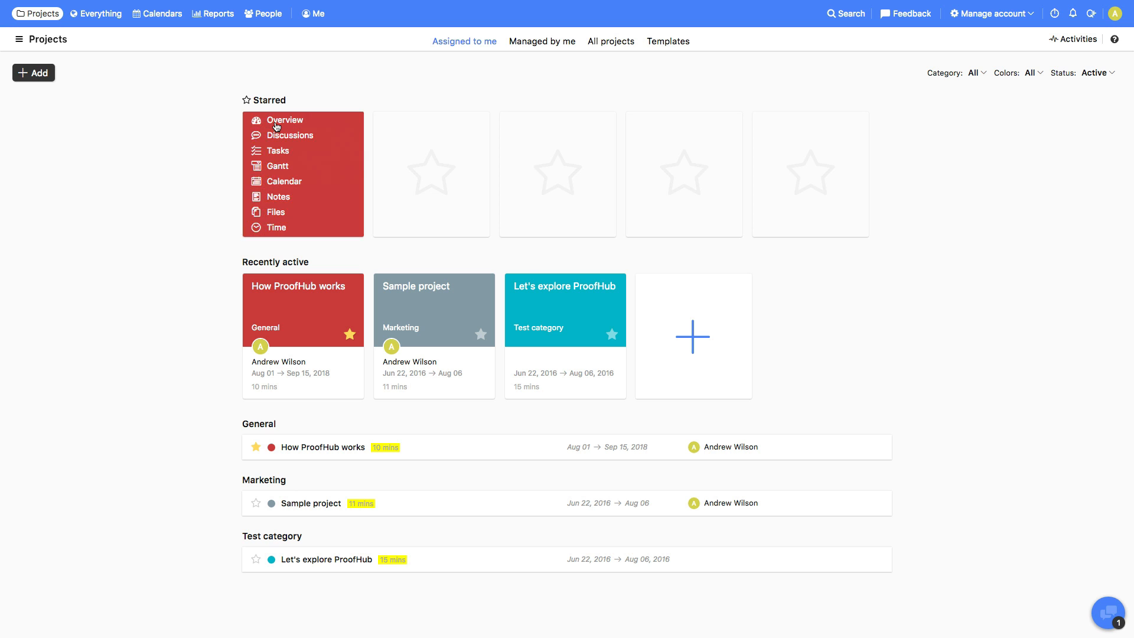
Create a private 'Discuss requirements' topic in How ProofHub works Discussions, assigned to two more teammates
left_click(277, 127)
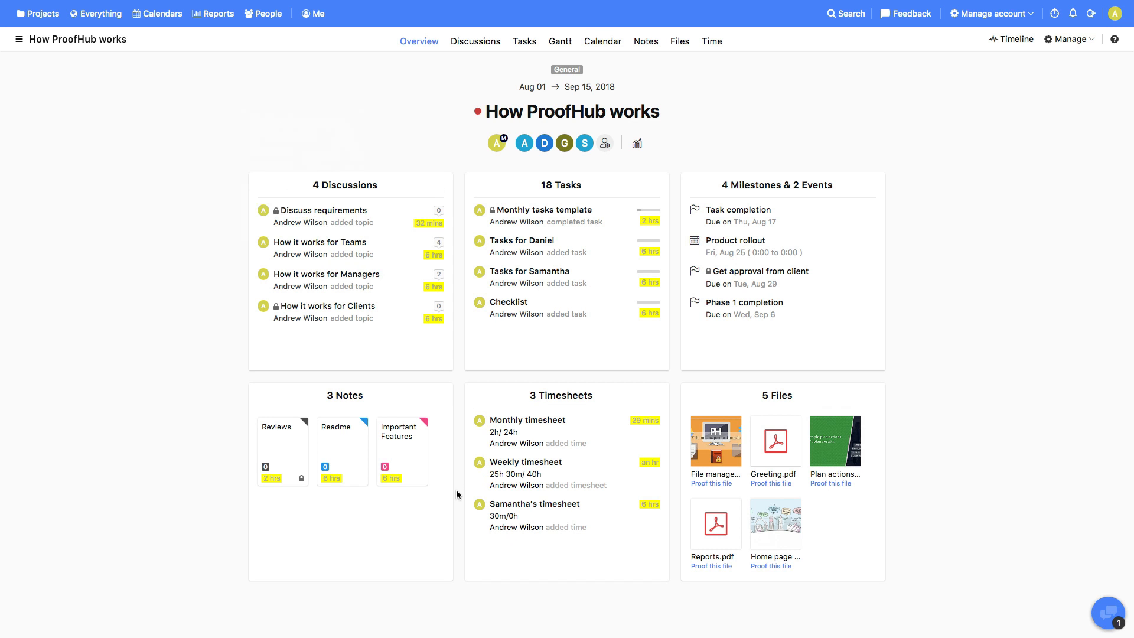
left_click(473, 42)
mouse_move(34, 73)
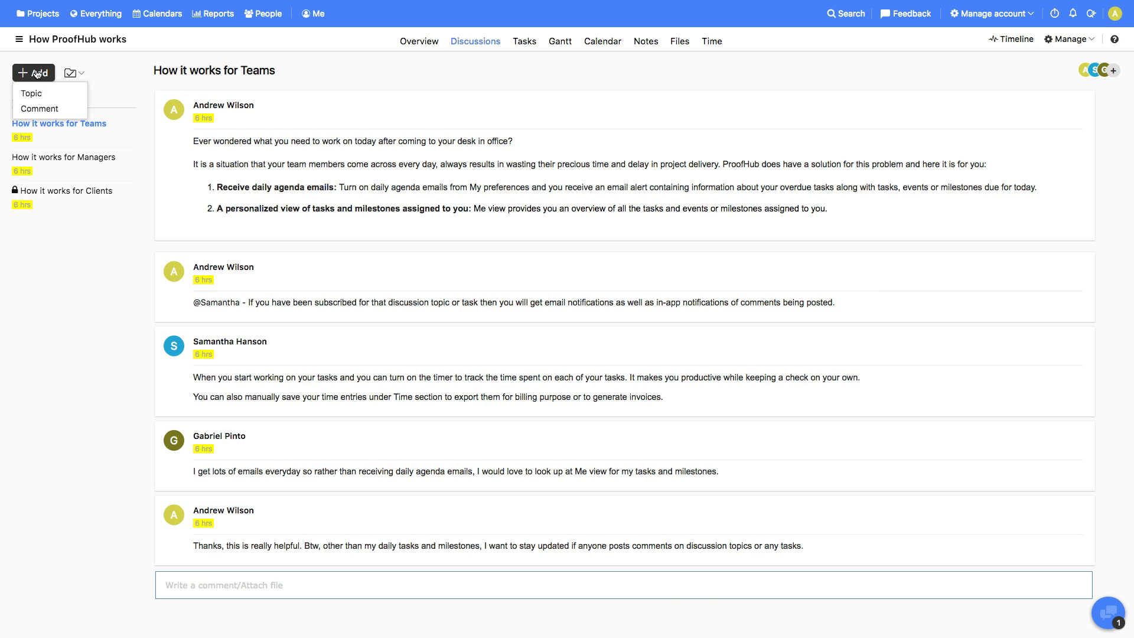
left_click(32, 92)
type("Discuss re")
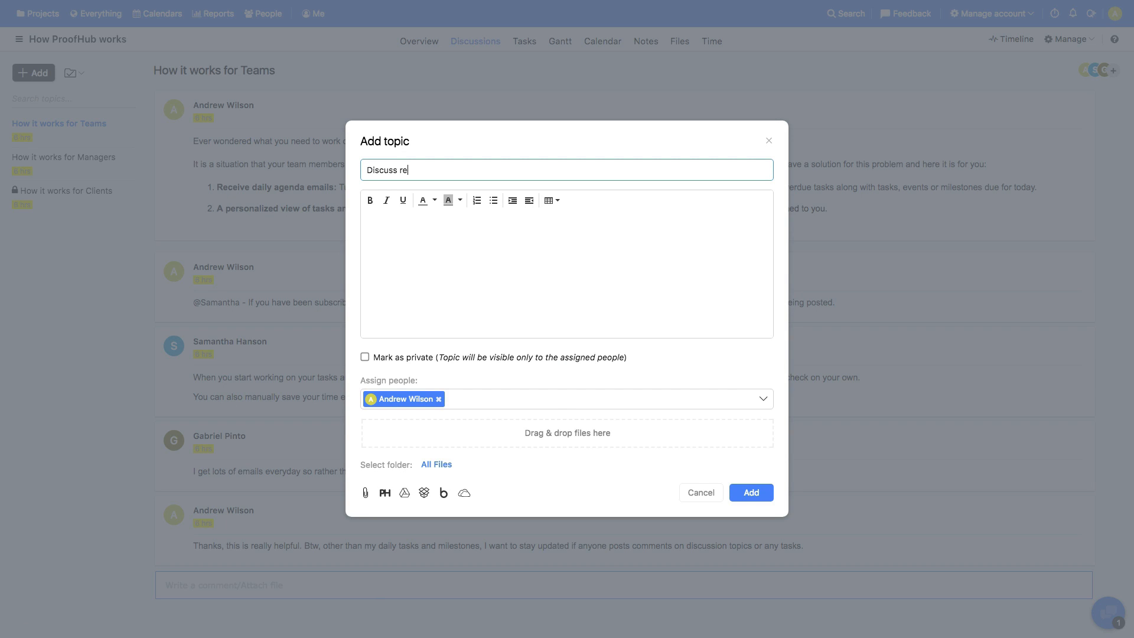
type("quirements")
left_click(759, 406)
left_click(421, 451)
left_click(385, 466)
left_click(767, 401)
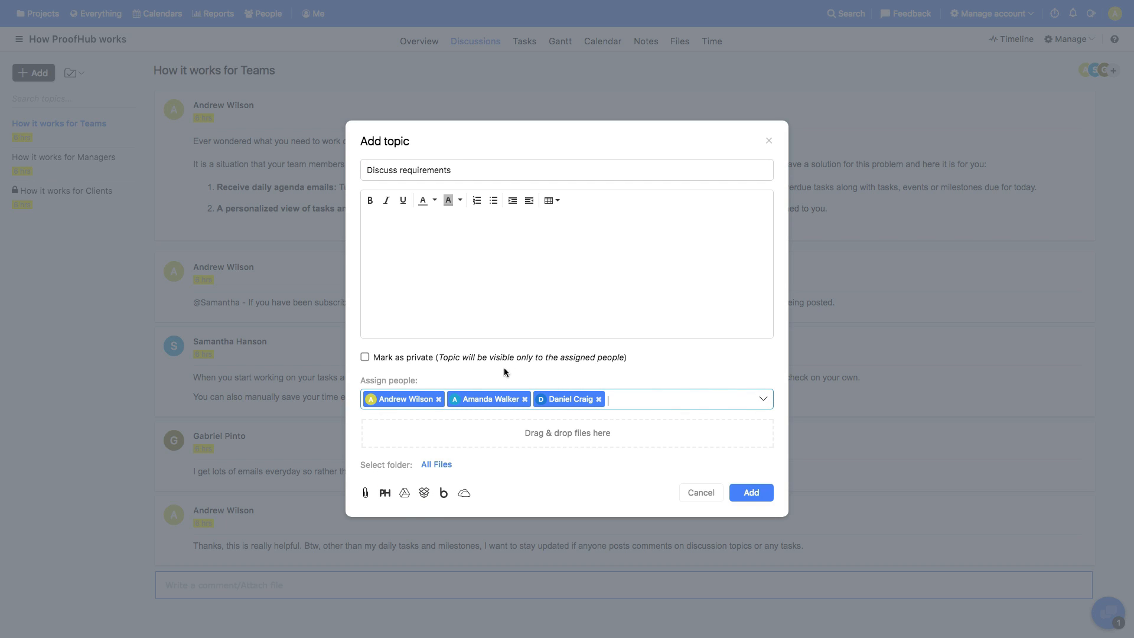
left_click(366, 358)
left_click(743, 492)
left_click(525, 42)
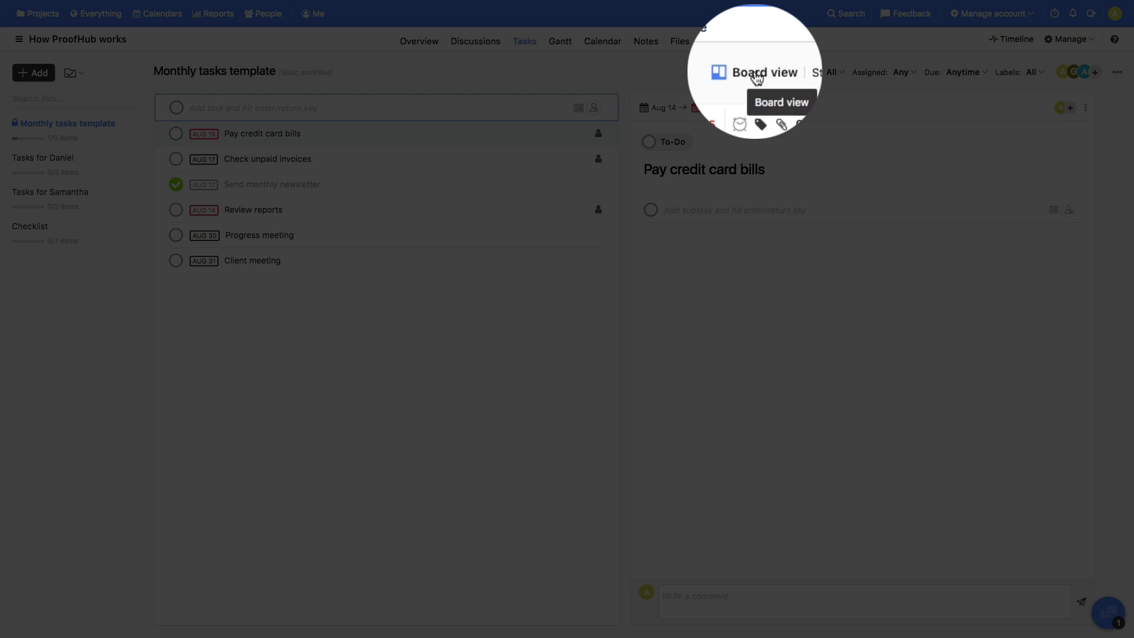
Try the Board view, review the task list's Edit list workflow options unchanged, then show the Gantt chart
left_click(751, 74)
left_click(755, 76)
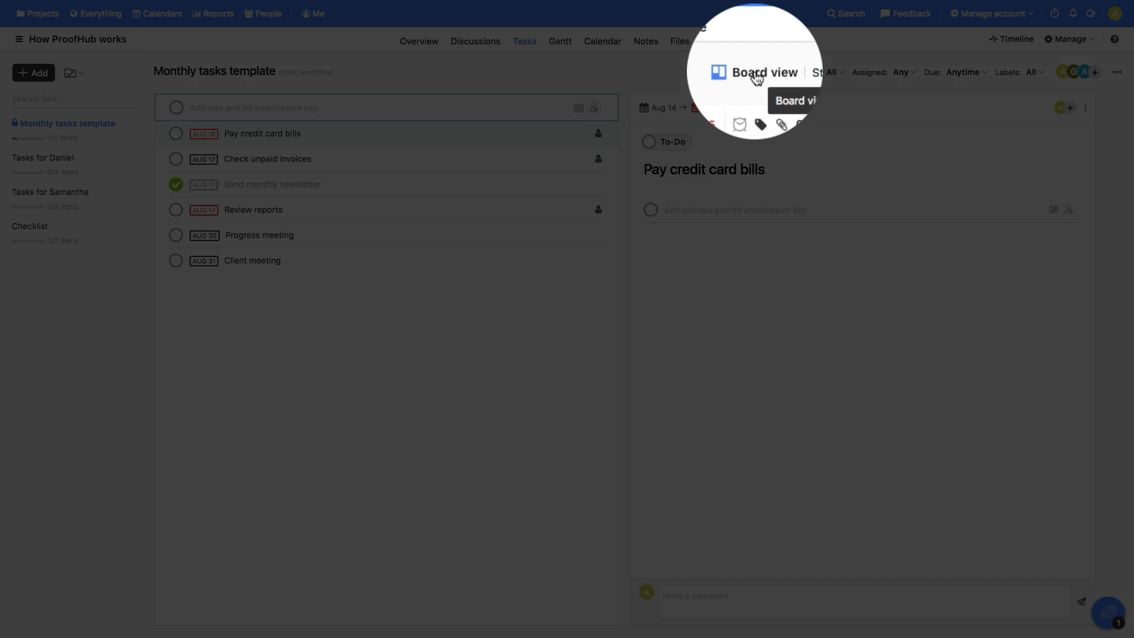
left_click(129, 122)
left_click(124, 157)
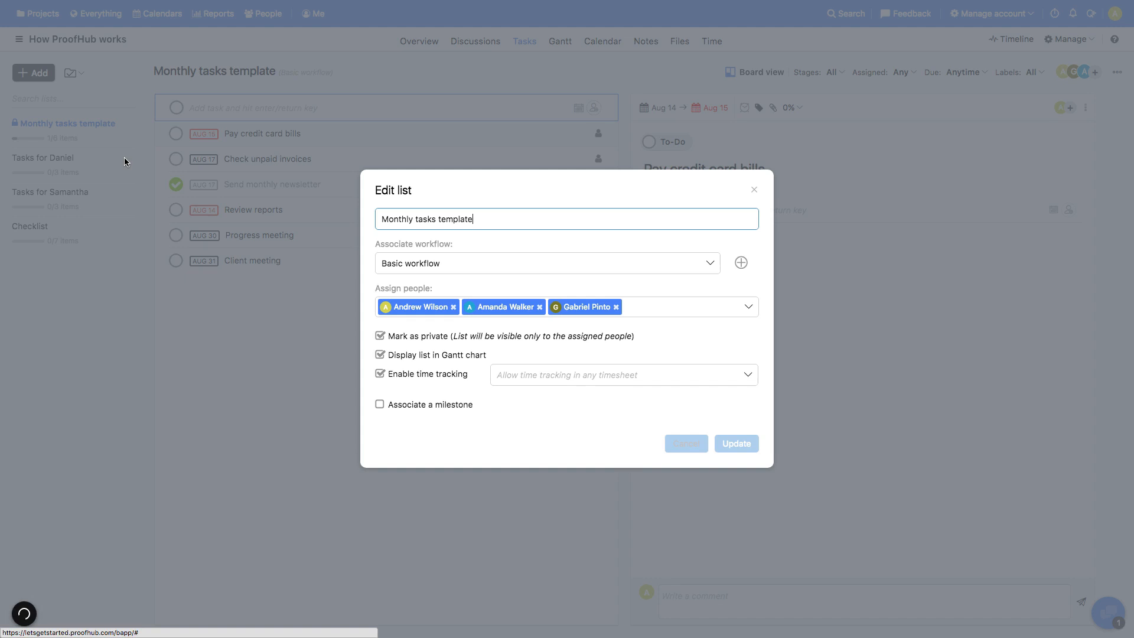
left_click(671, 263)
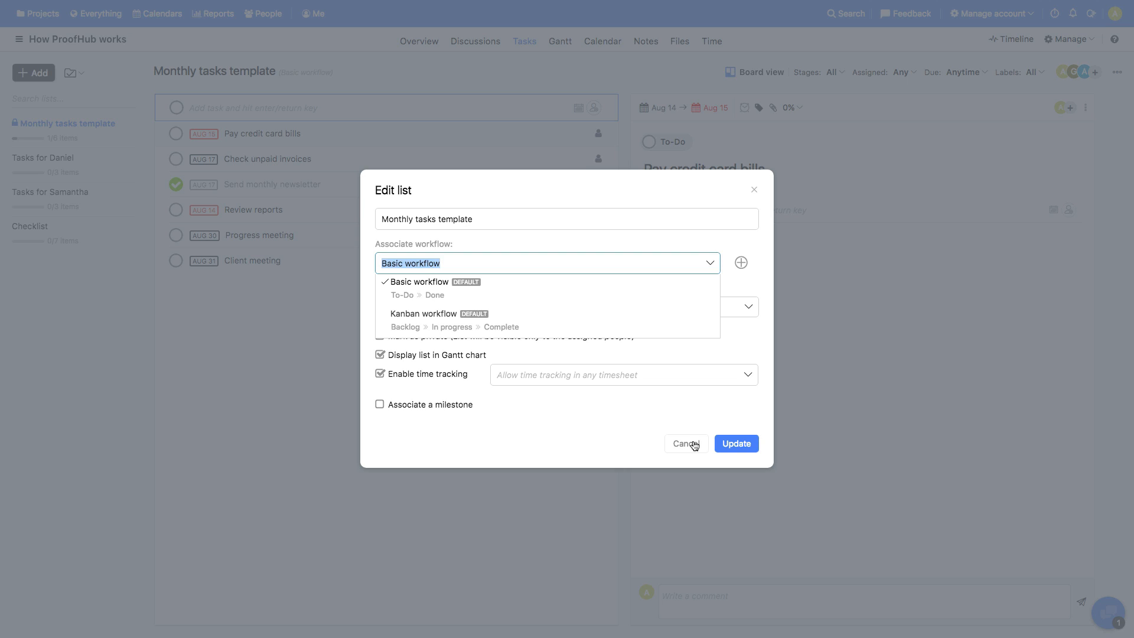
left_click(695, 444)
left_click(561, 42)
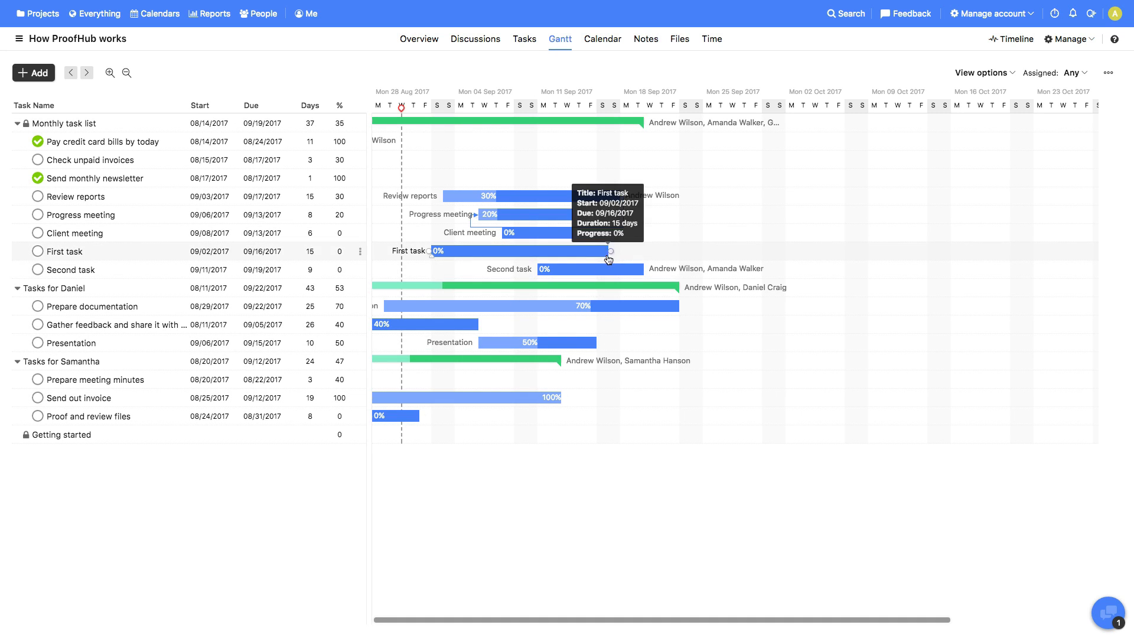
Make Second task depend on First task and set First task's progress to 20%
left_click_drag(609, 251, 539, 268)
left_click(340, 250)
type("20")
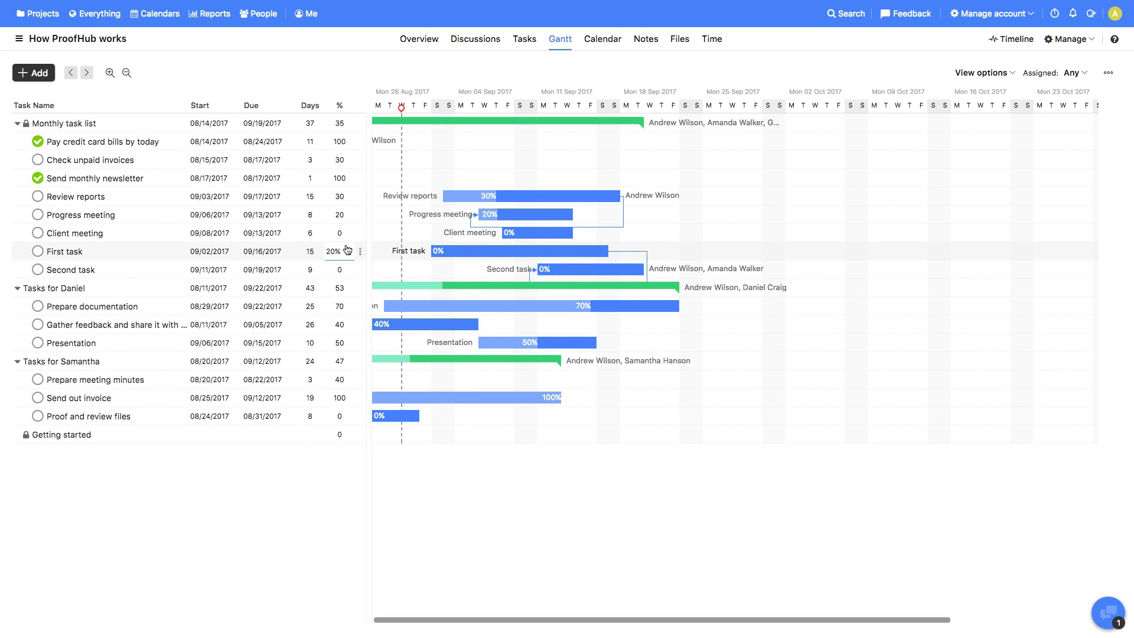
key("Return")
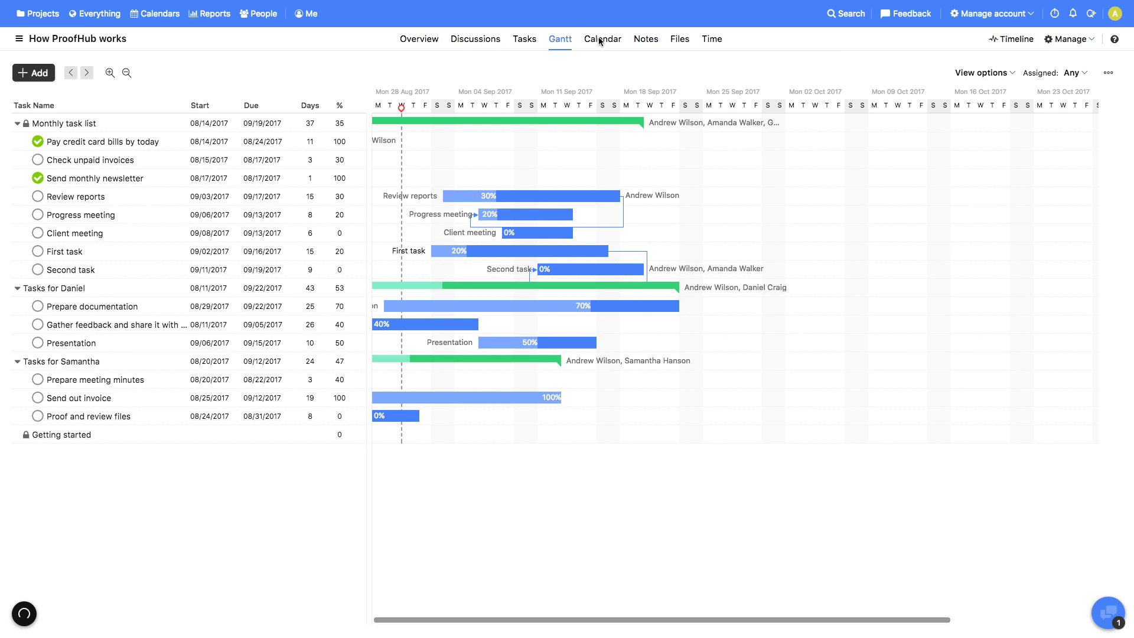
View the Aug 16 Weekly meeting event's details and reminder options on the project calendar, unchanged
left_click(600, 41)
mouse_move(678, 351)
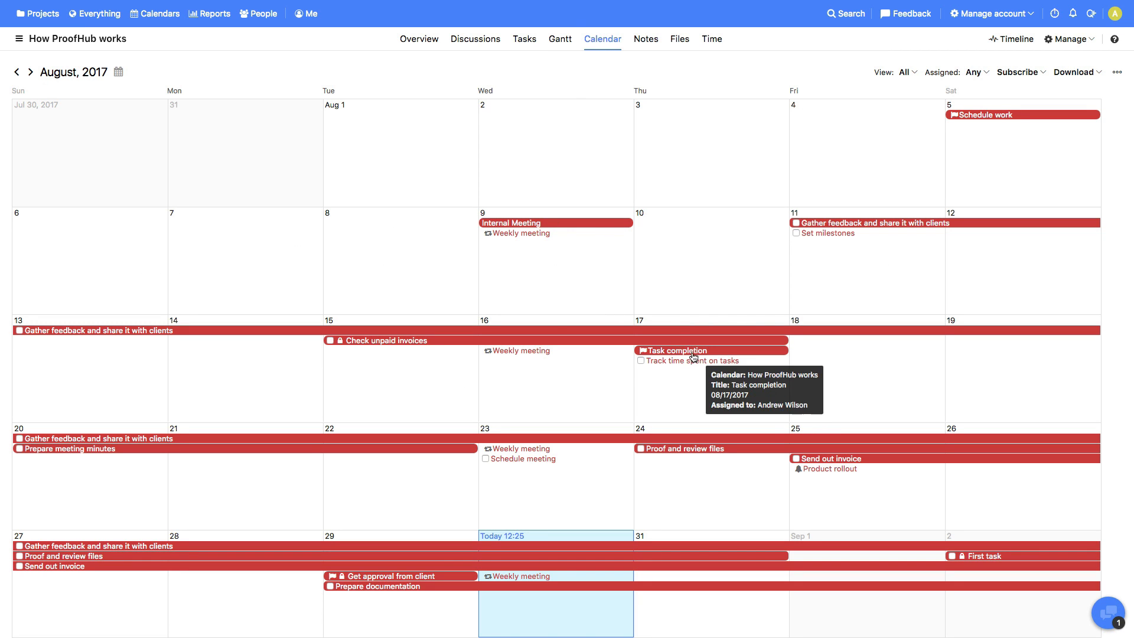
left_click(510, 349)
left_click(404, 309)
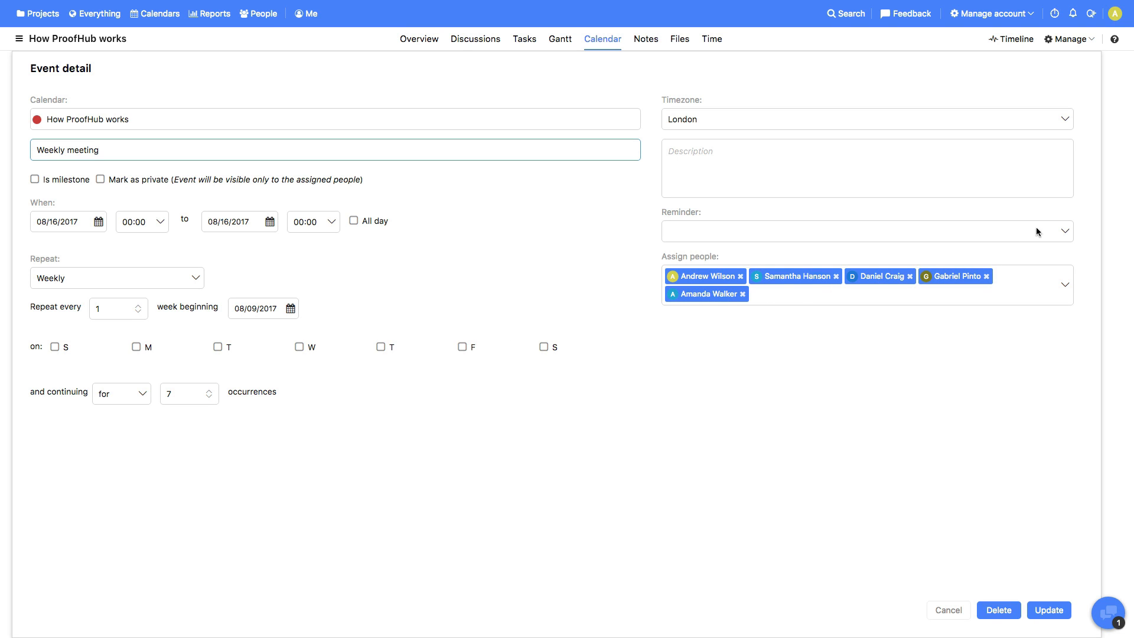
left_click(1064, 232)
left_click(939, 609)
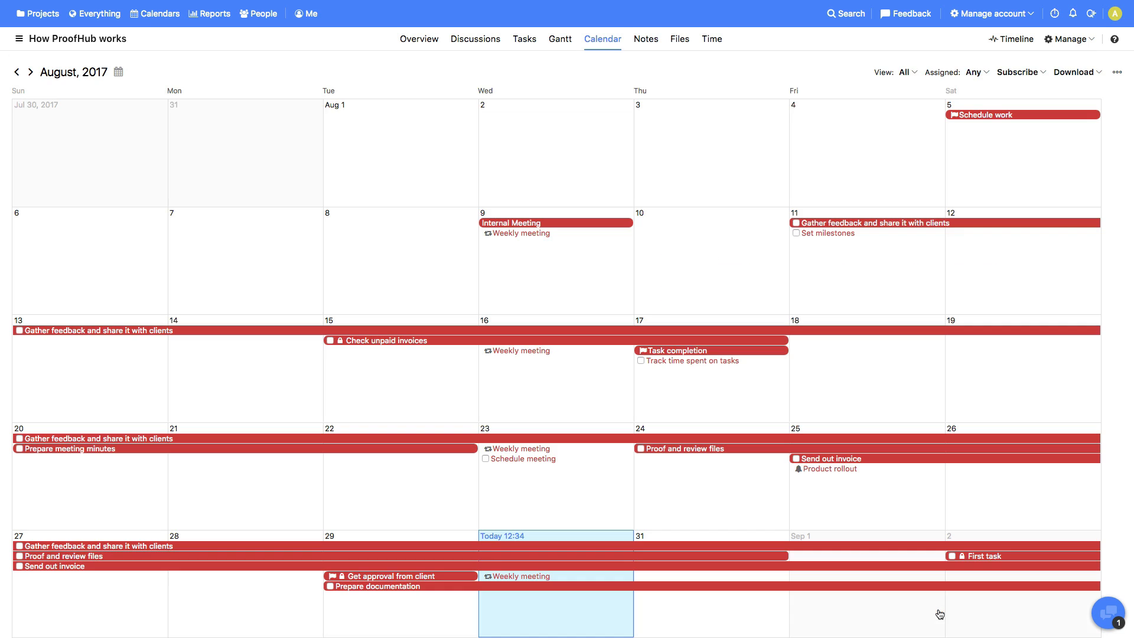
Look at the Reviews note in Notes and the Files Add options, then go to Time tracking
left_click(646, 42)
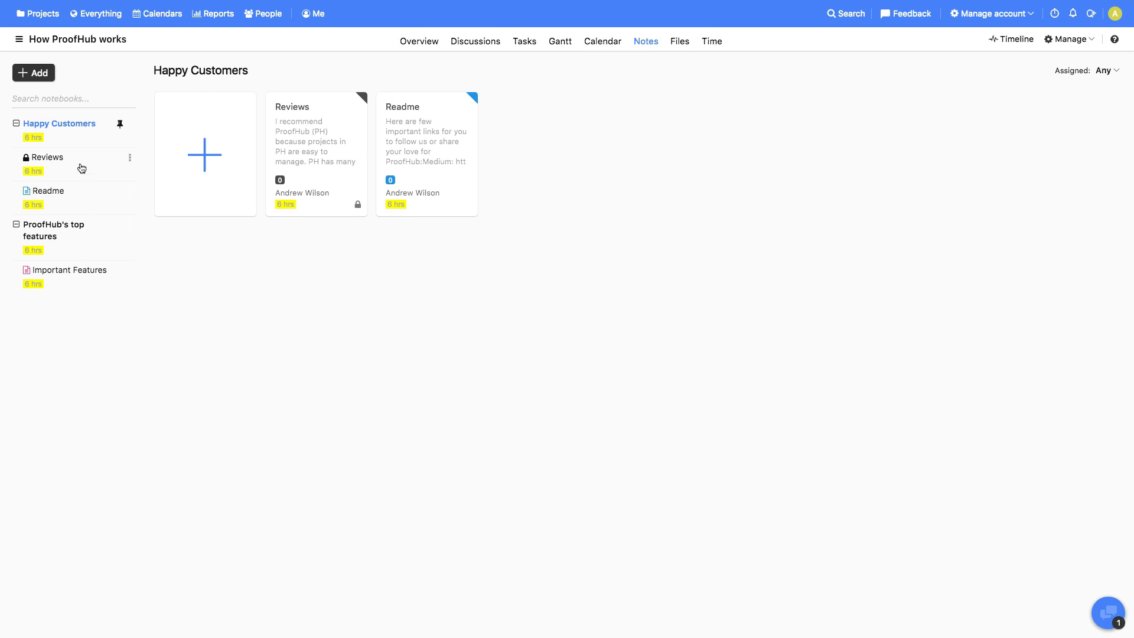
mouse_move(315, 153)
left_click(312, 147)
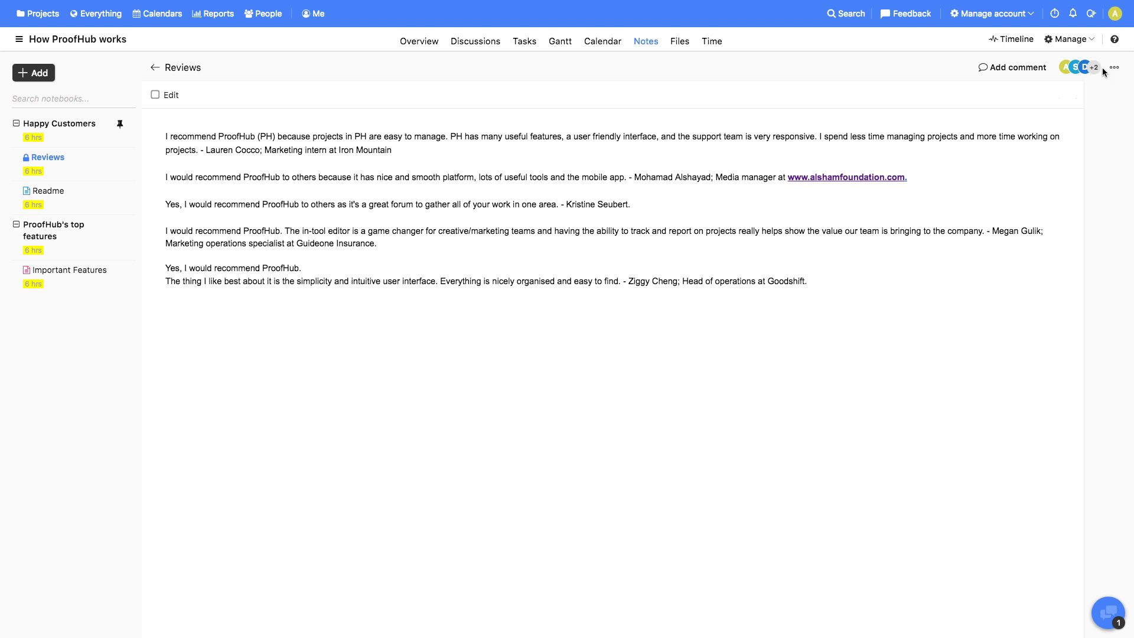
left_click(678, 45)
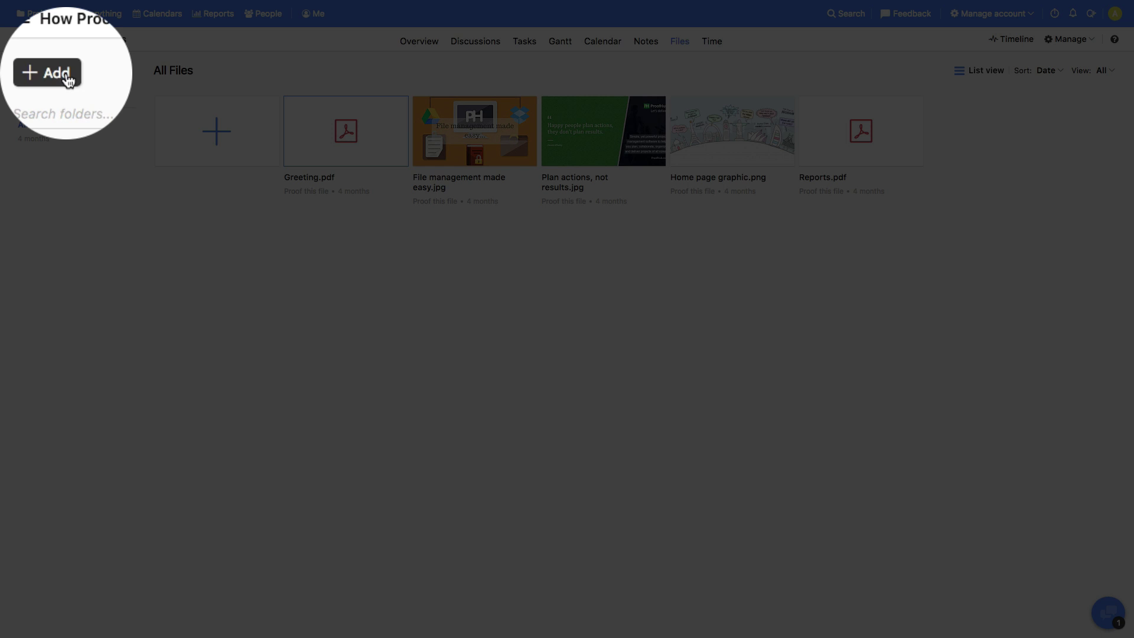
left_click(34, 73)
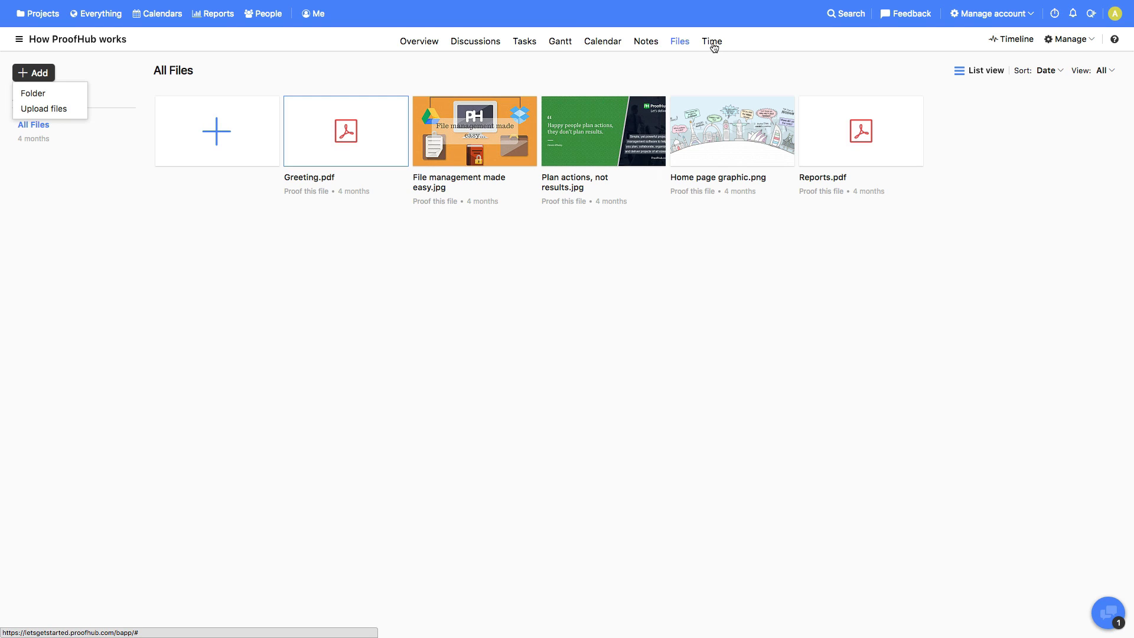
left_click(713, 44)
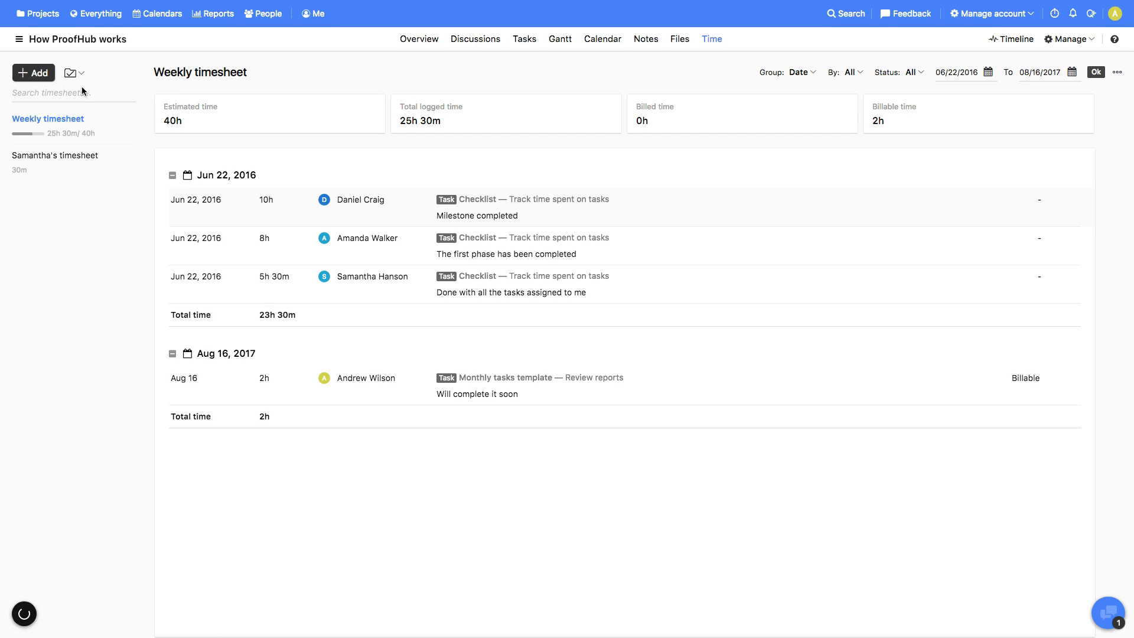
Create a Monthly timesheet with an estimated time of 24 hours
left_click(35, 76)
left_click(44, 94)
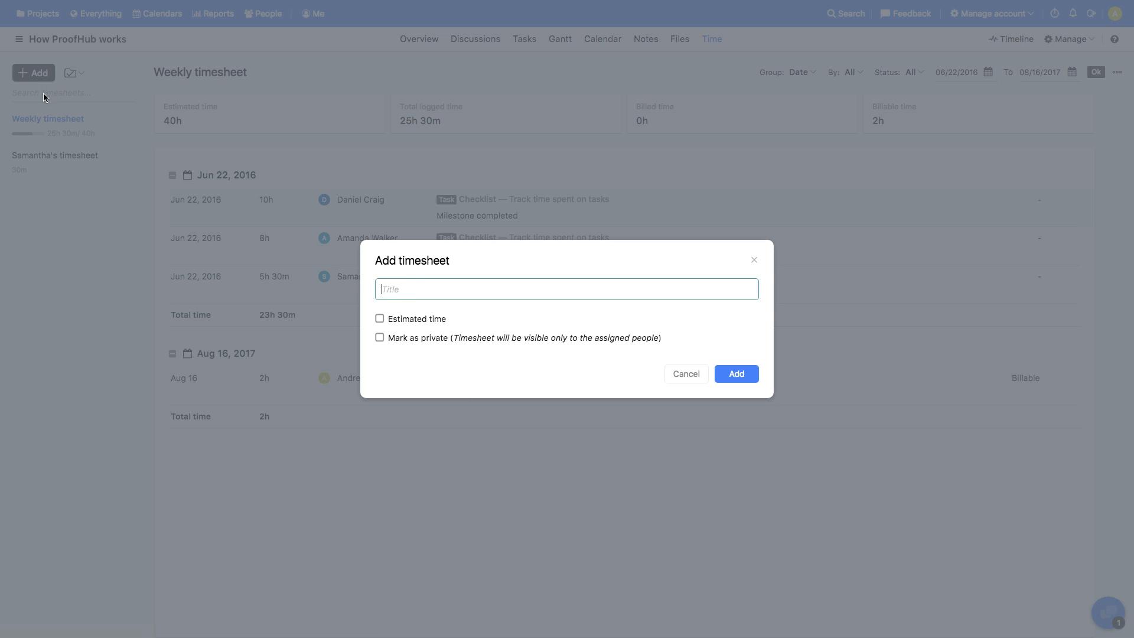
type("Monthly timesheet")
left_click(380, 318)
type("24")
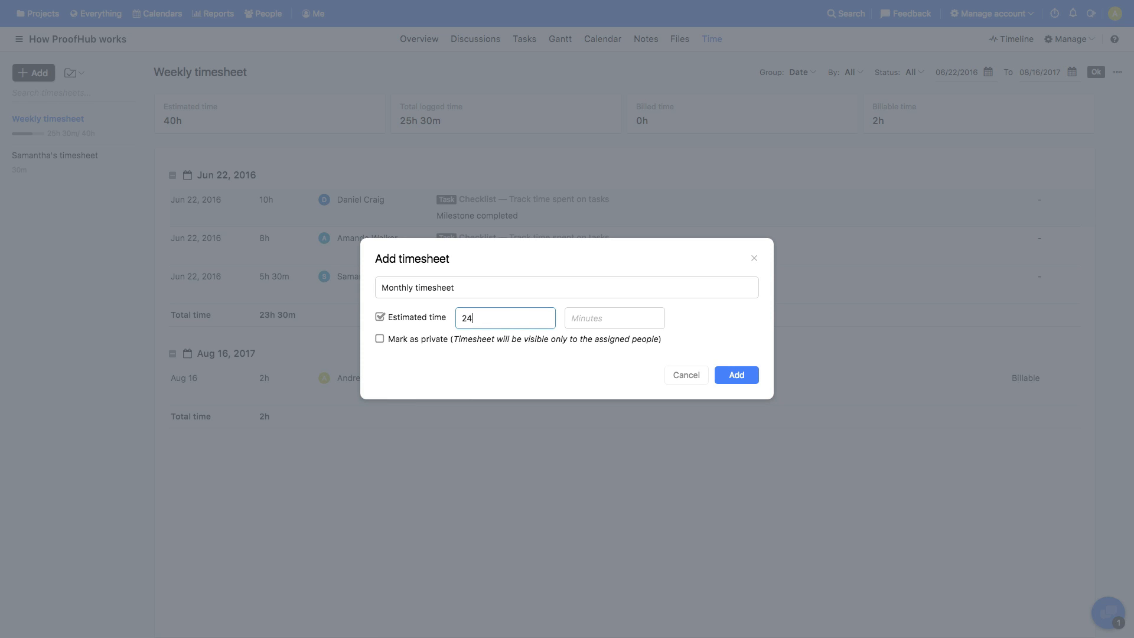
left_click(736, 375)
Log a 2-hour time entry described as Done in the Monthly timesheet
left_click(32, 72)
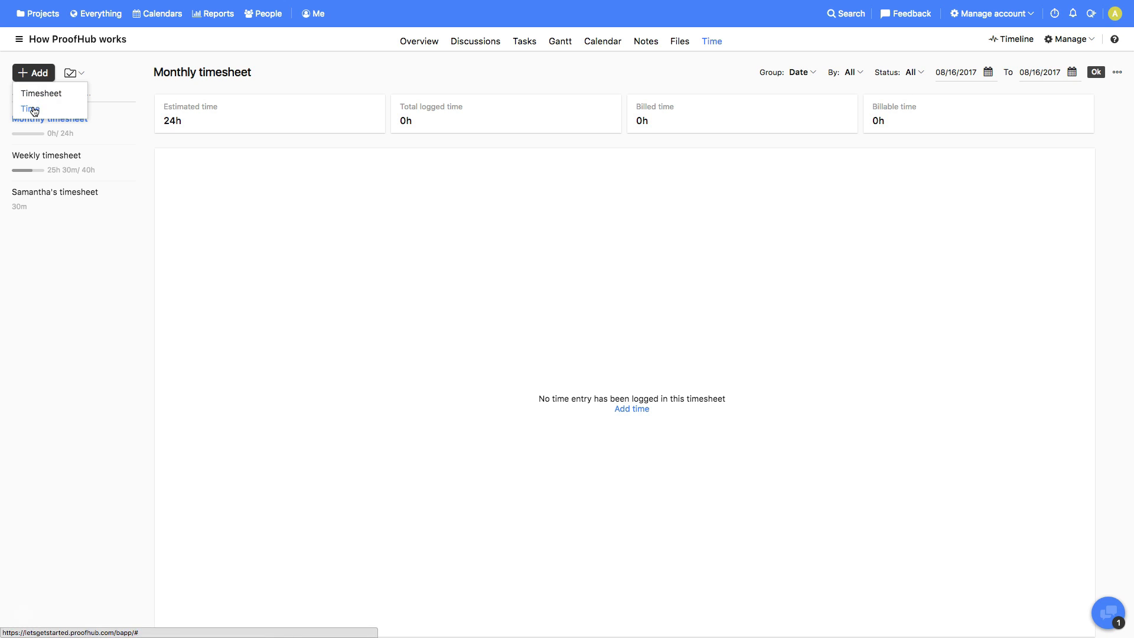
left_click(32, 106)
type("2")
key("Tab")
key("Tab")
type("Done ")
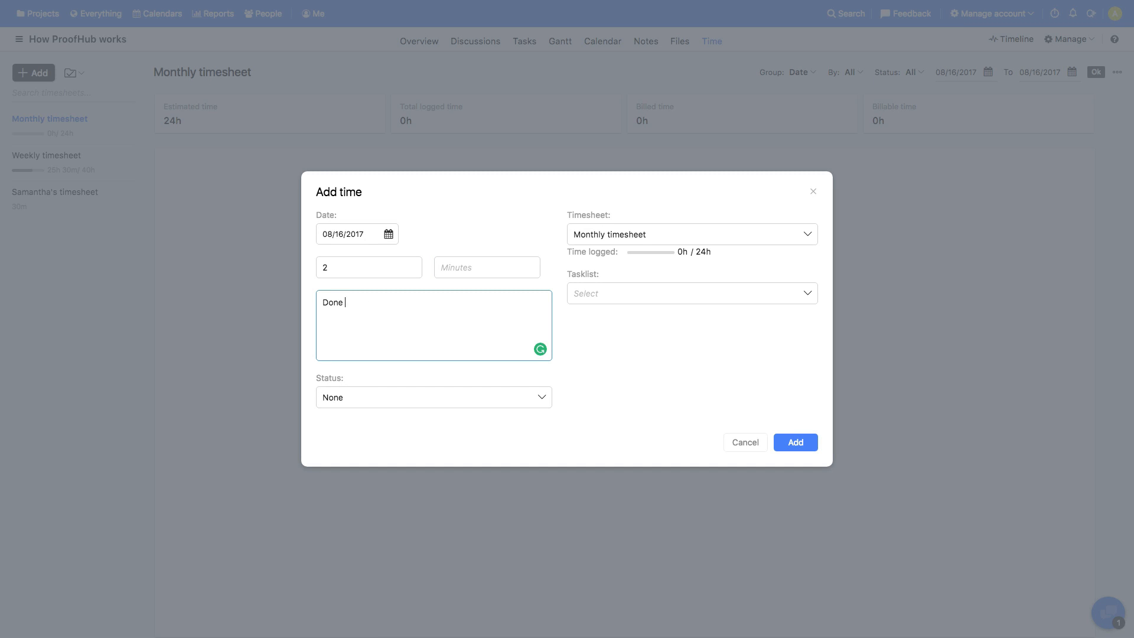
type("with it")
left_click(794, 442)
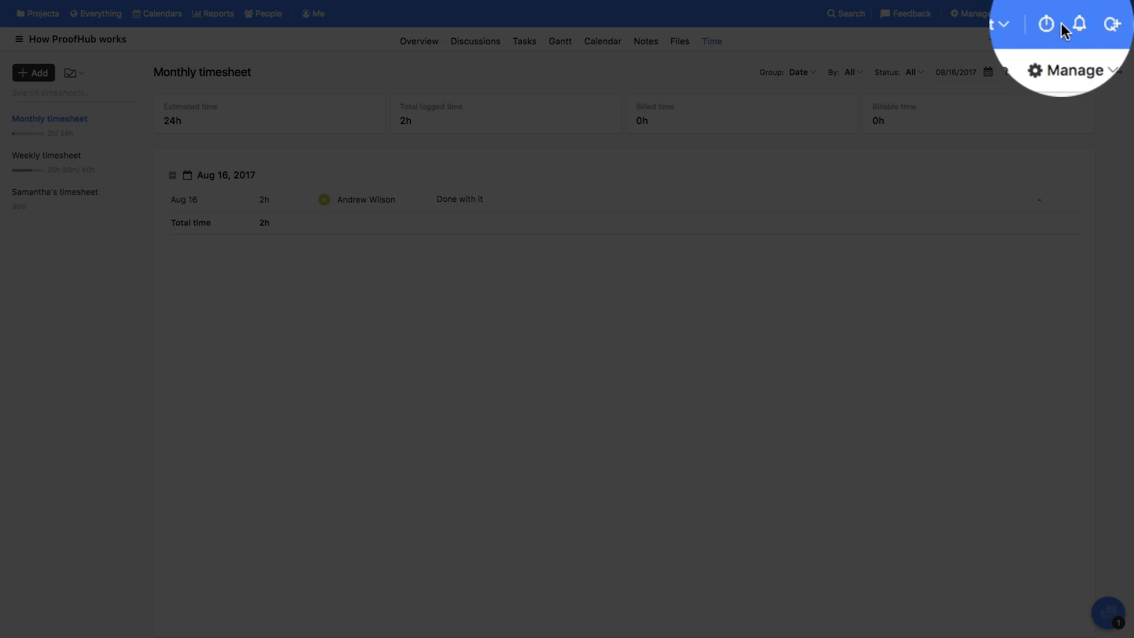
left_click(1011, 39)
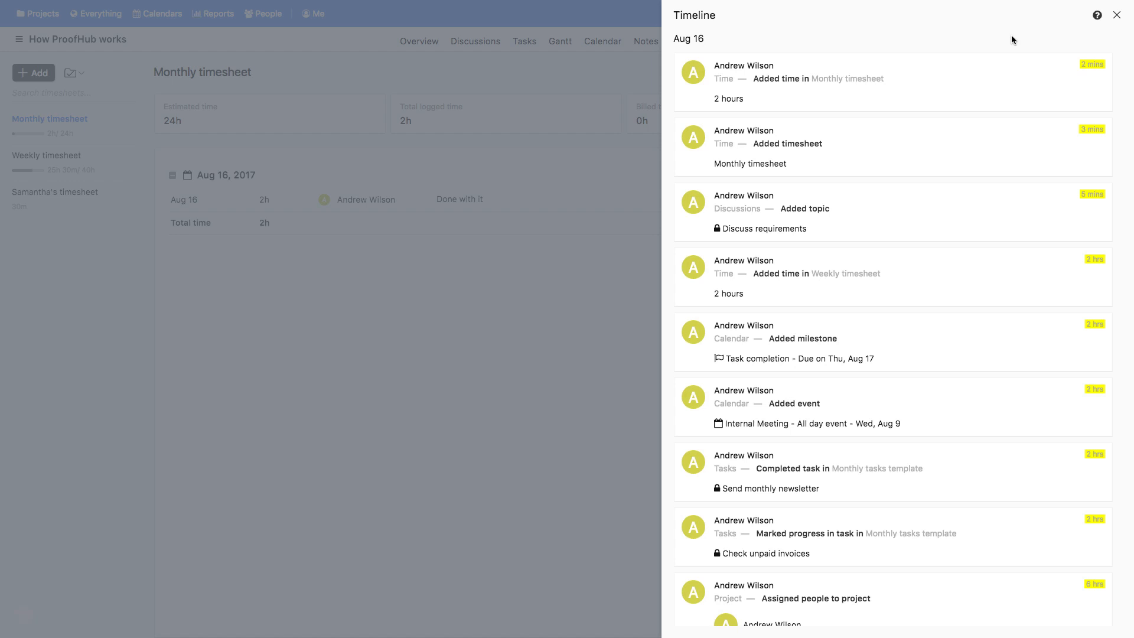
scroll(838, 222, "down", 5)
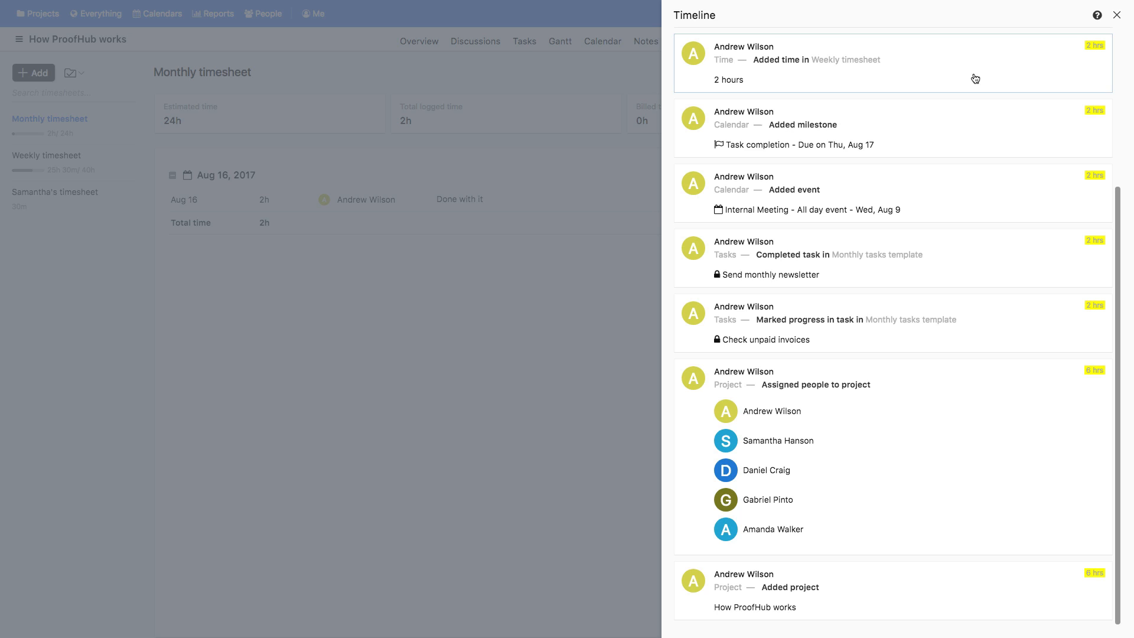
left_click(1114, 17)
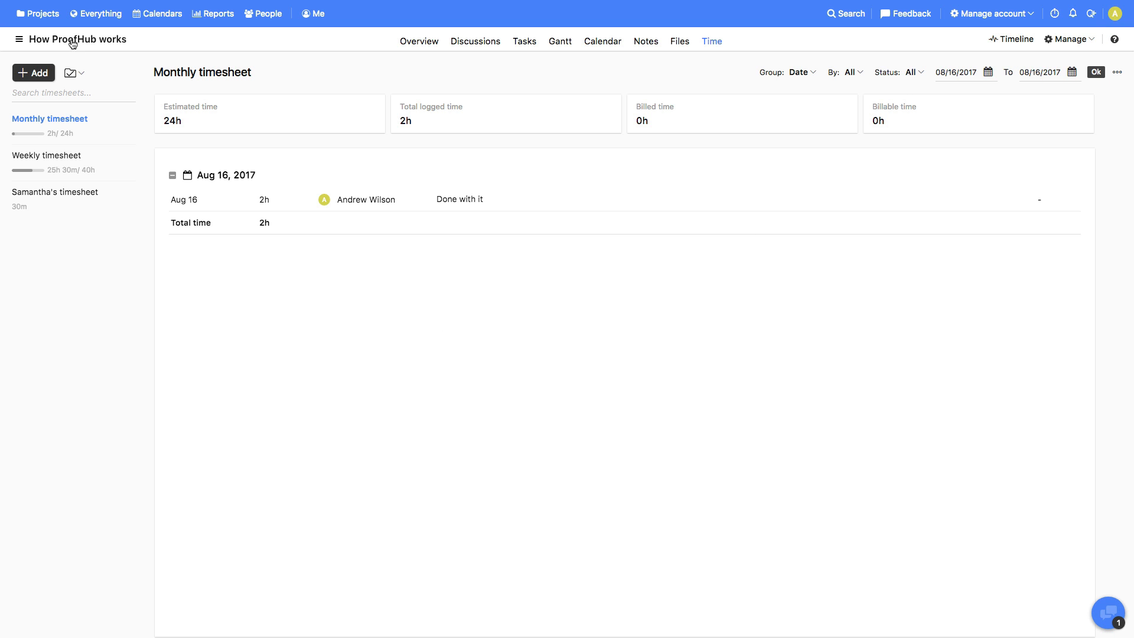
Return to Projects, open the projects sidebar, and show the Everything list of all tasks
left_click(44, 14)
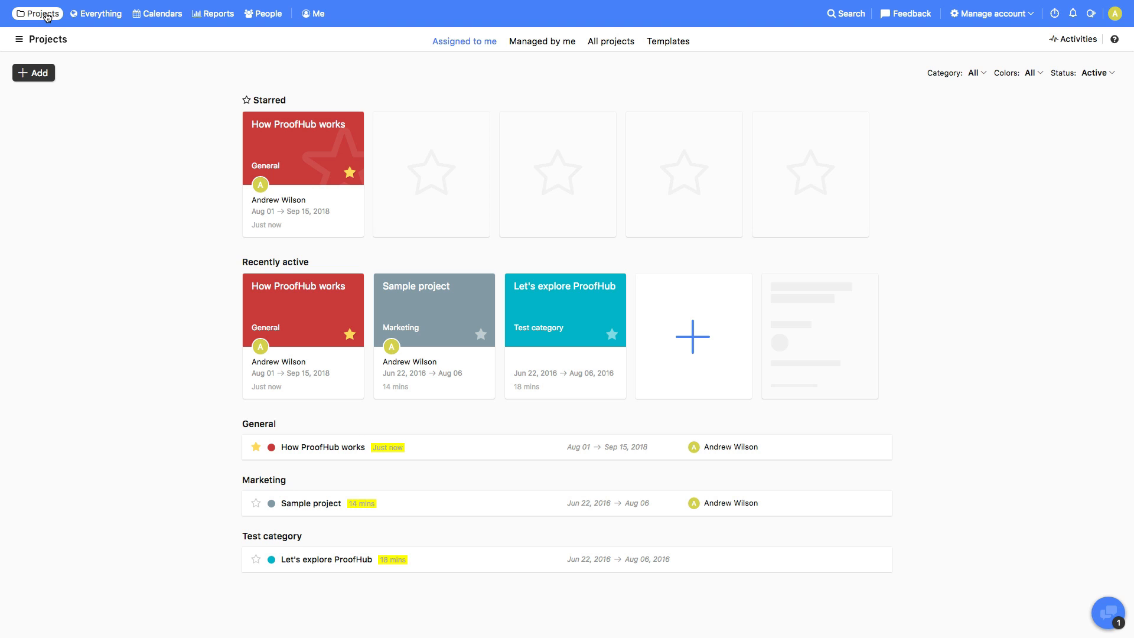
left_click(18, 40)
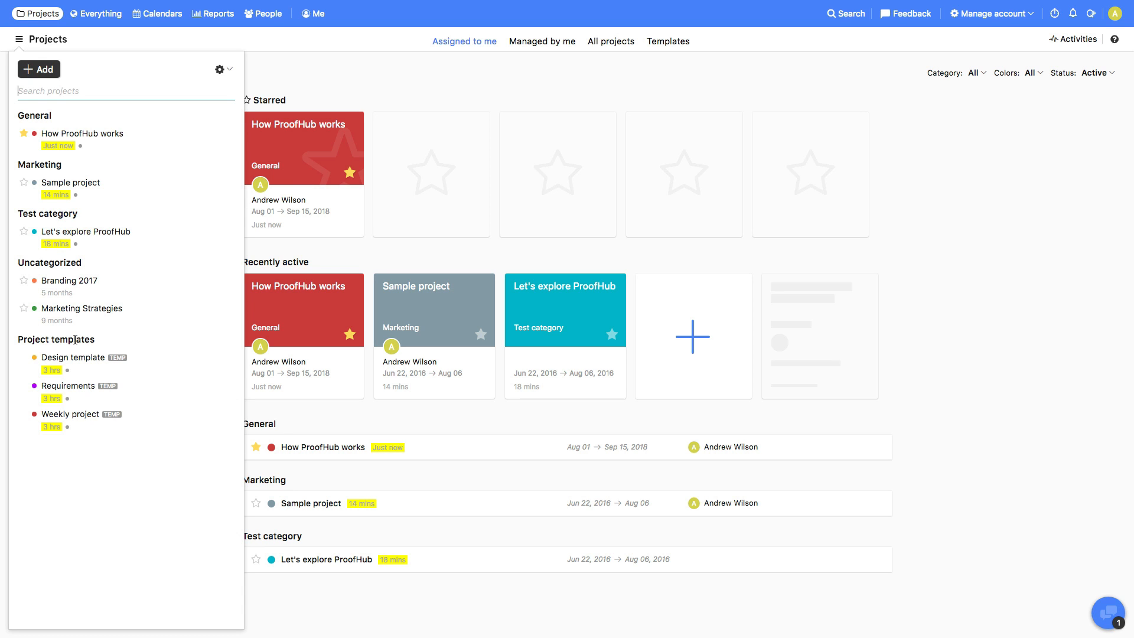
left_click(106, 16)
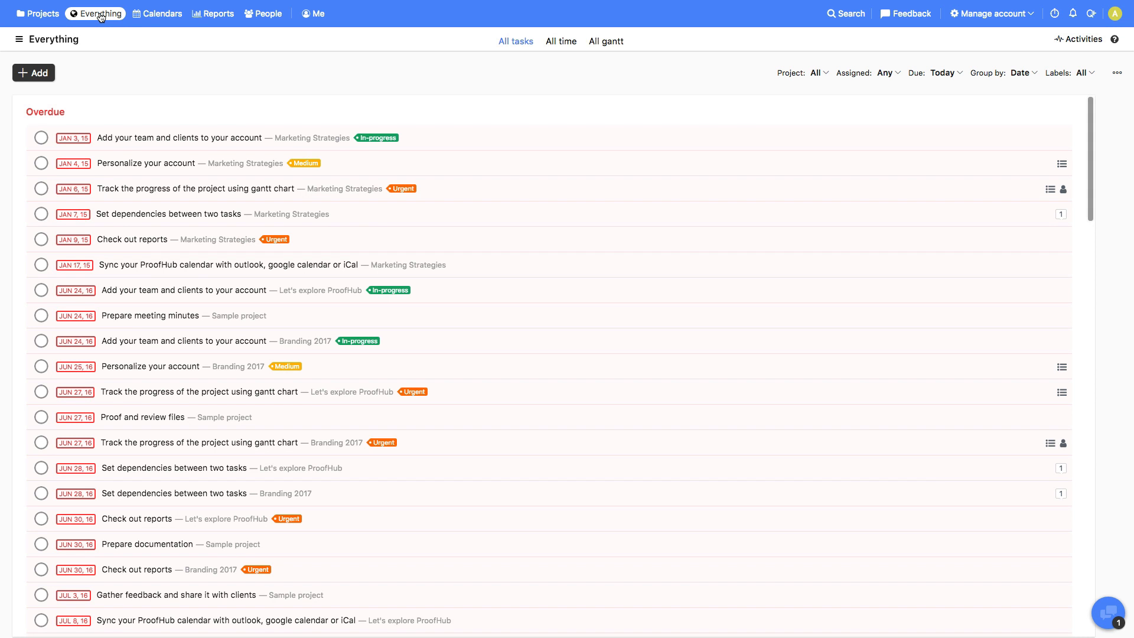
View All time and All gantt under Everything, then the account-wide August 2017 calendar
left_click(562, 43)
left_click(606, 45)
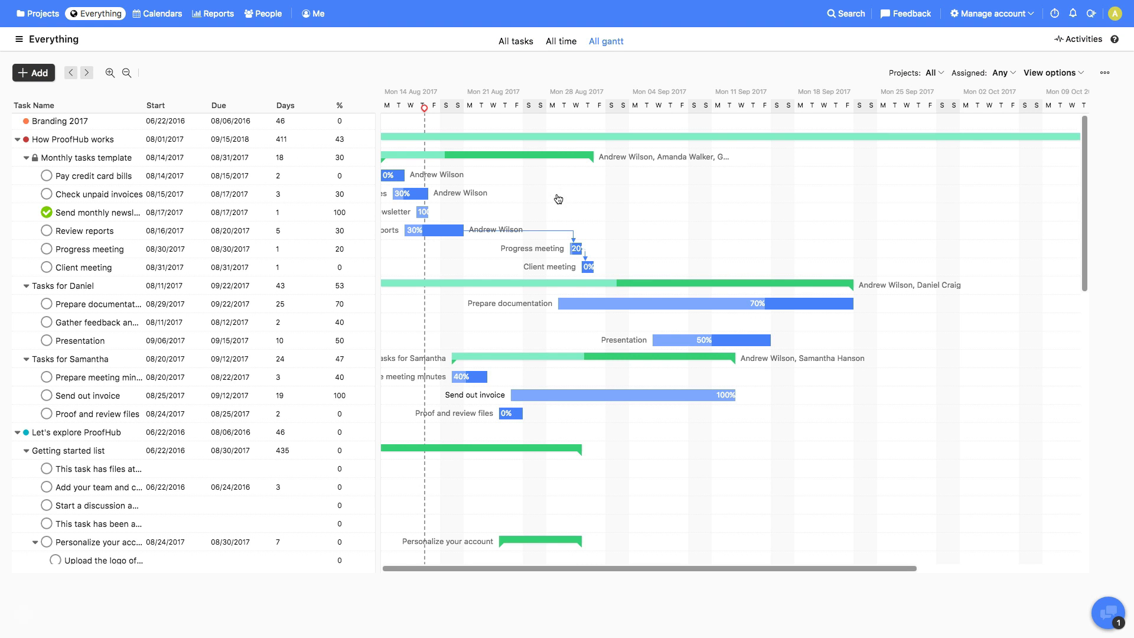
scroll(559, 198, "down", 2)
scroll(560, 202, "up", 2)
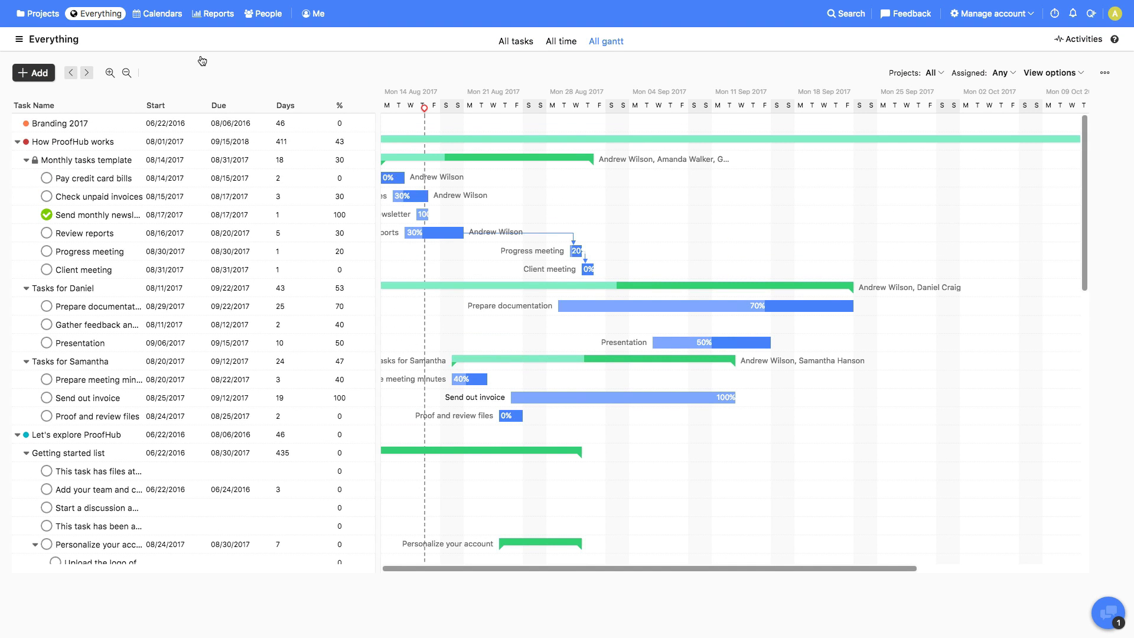
left_click(162, 15)
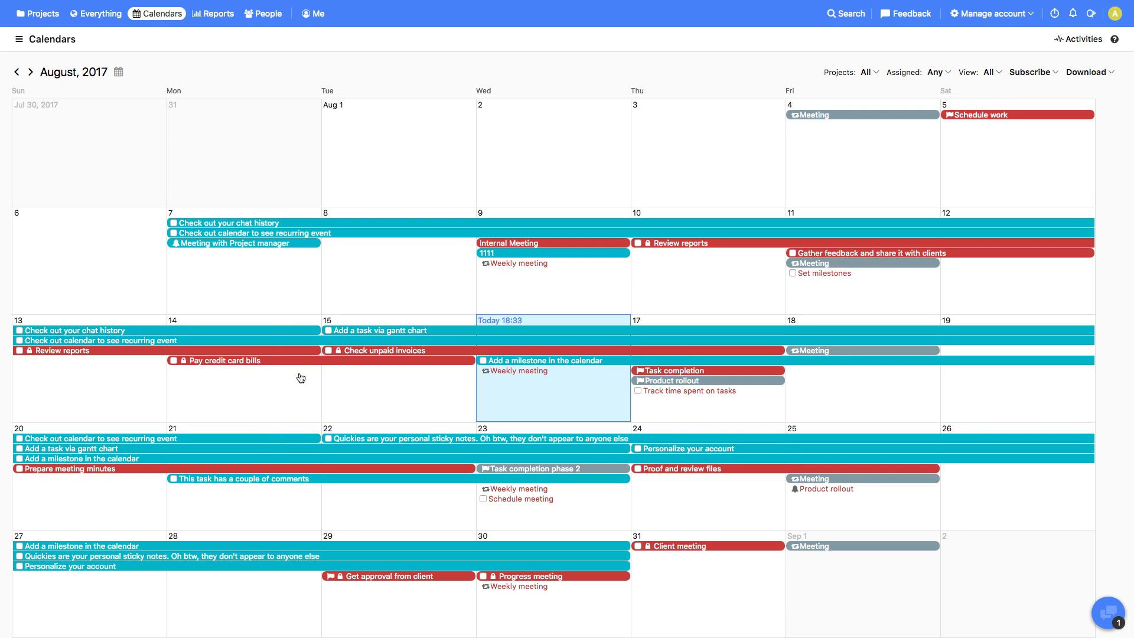
Show the Reports overview of due and slipping projects
left_click(221, 16)
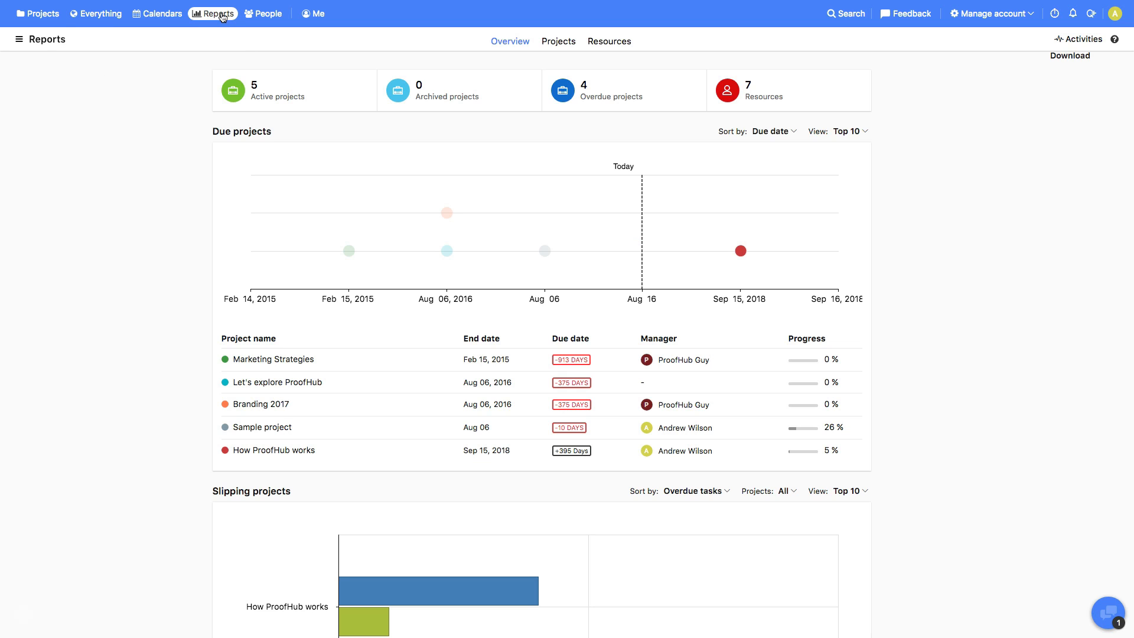
scroll(354, 204, "down", 2)
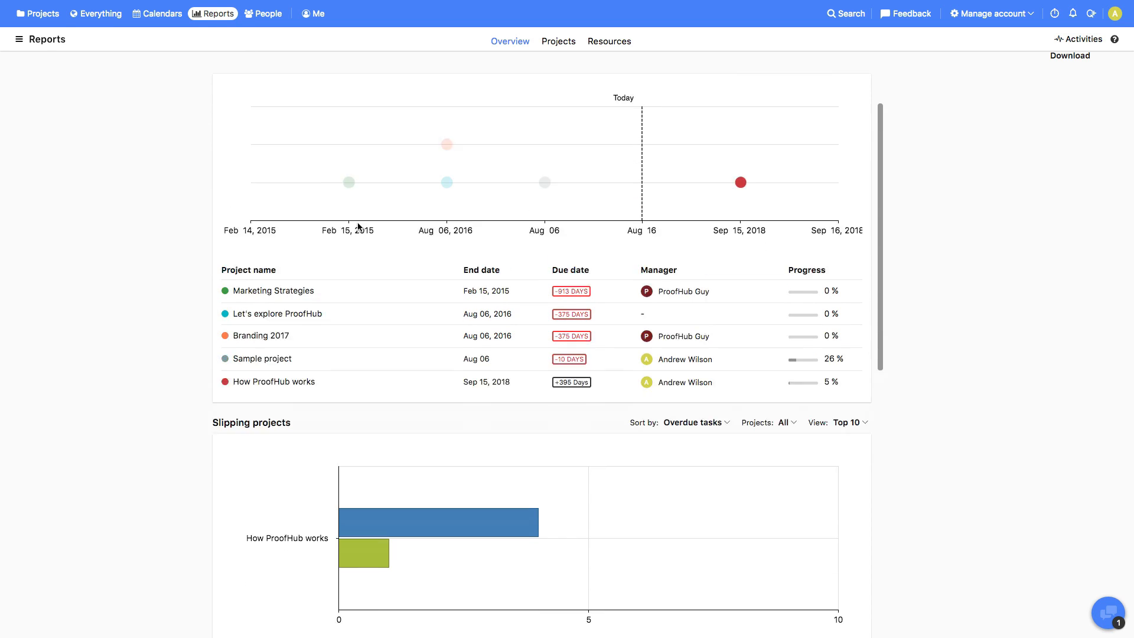
scroll(425, 159, "up", 1)
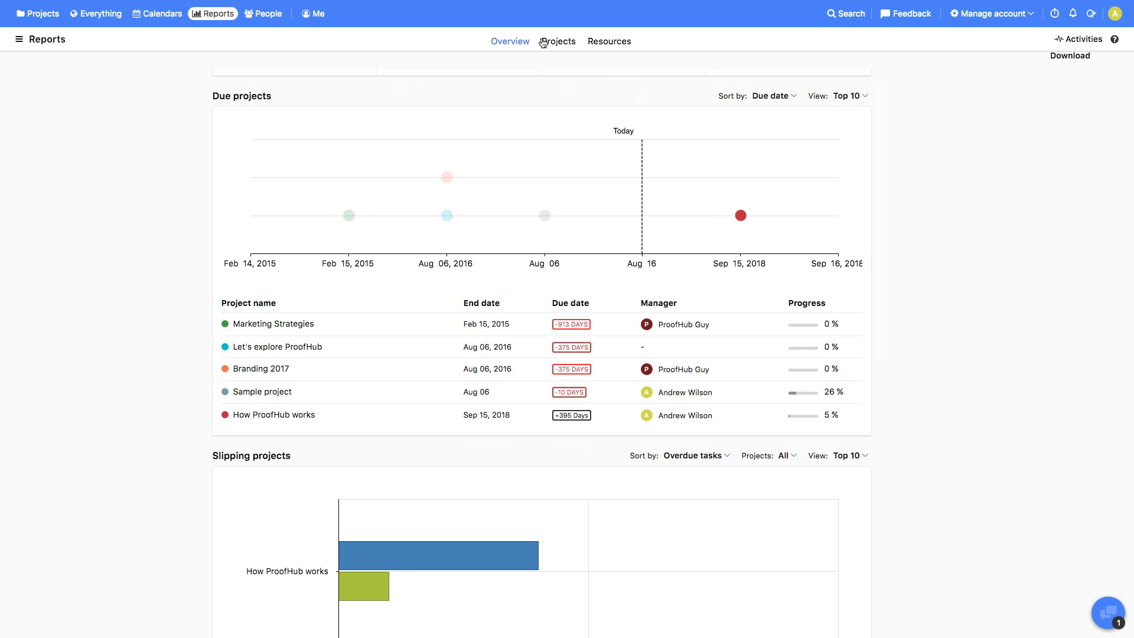
List all People by role and peek at the Add options (Group, Person, Import CSV) without adding
left_click(271, 16)
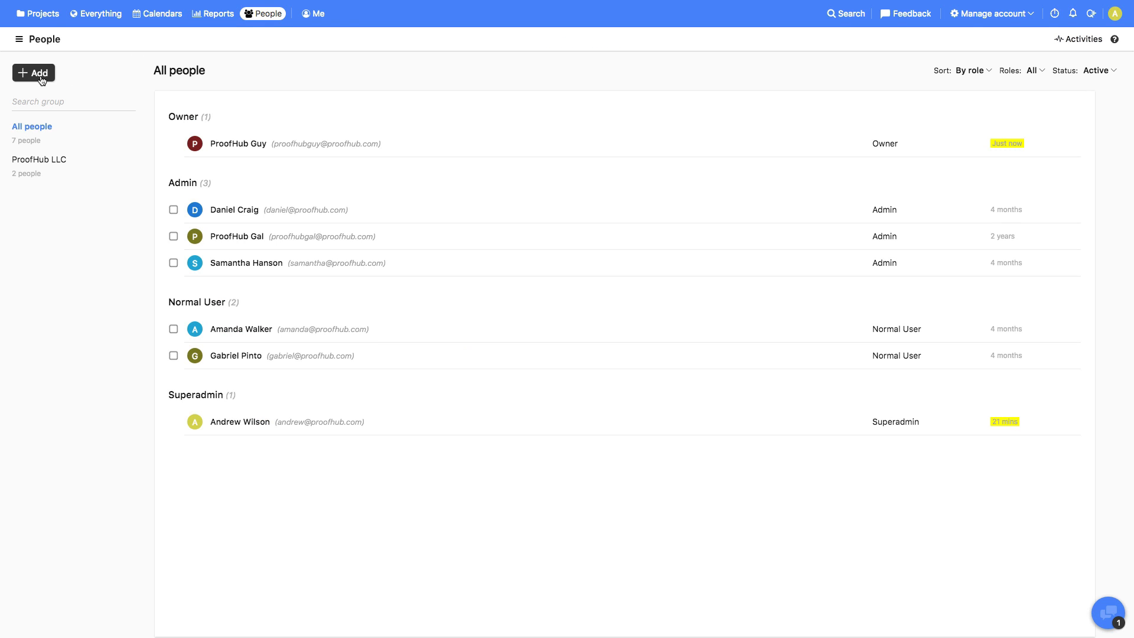
left_click(40, 75)
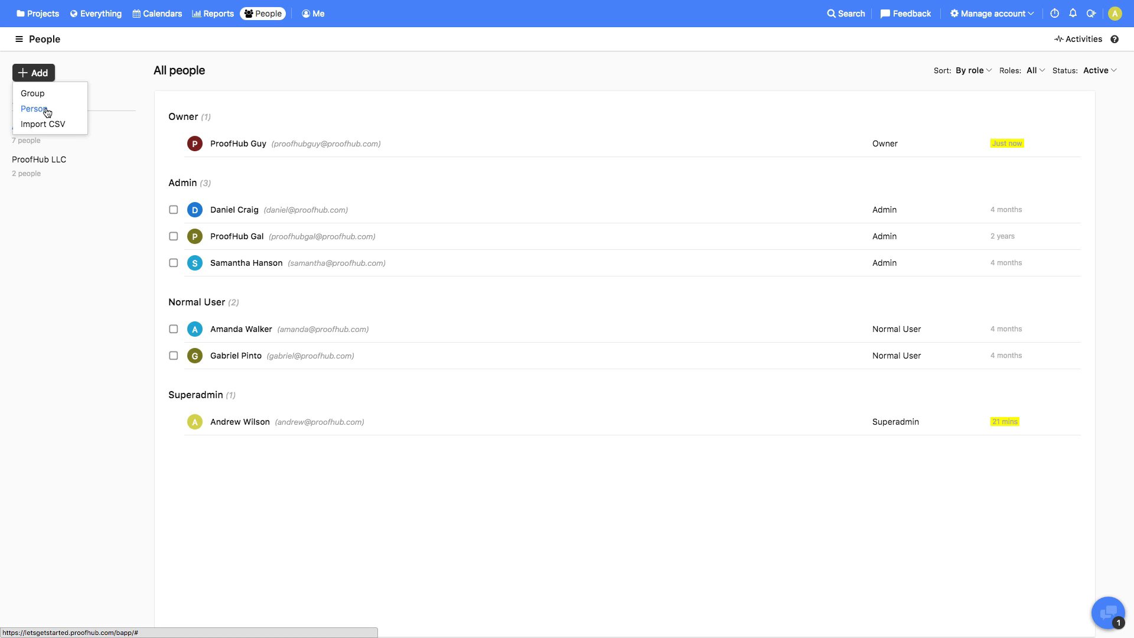
left_click(97, 73)
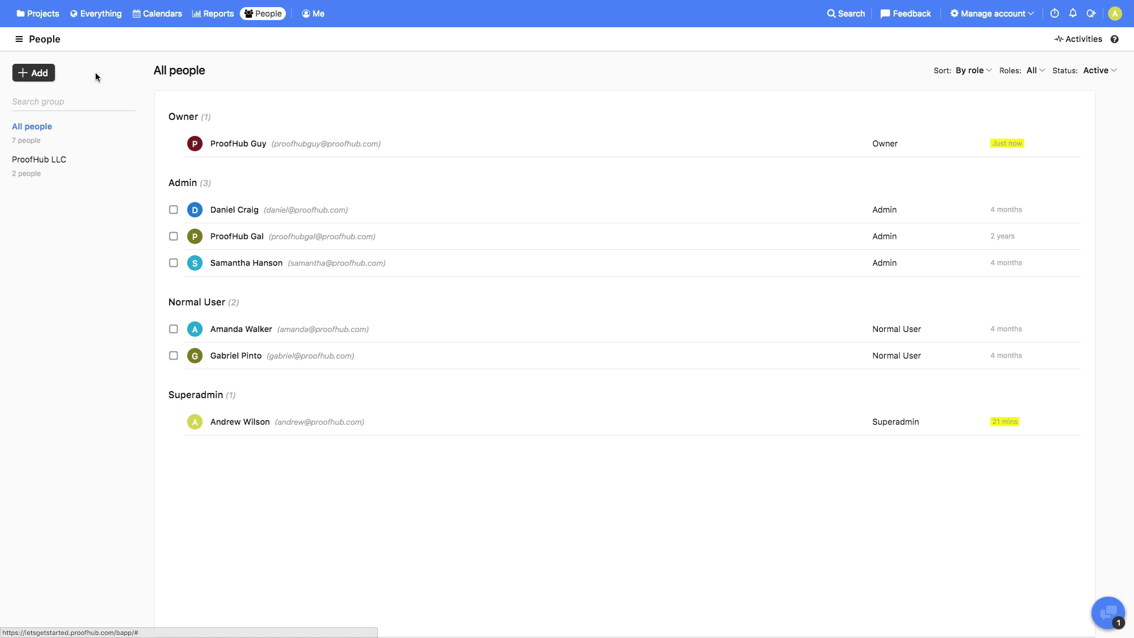
Show the Me dashboard and briefly view the Quickies shortcuts panel
left_click(313, 15)
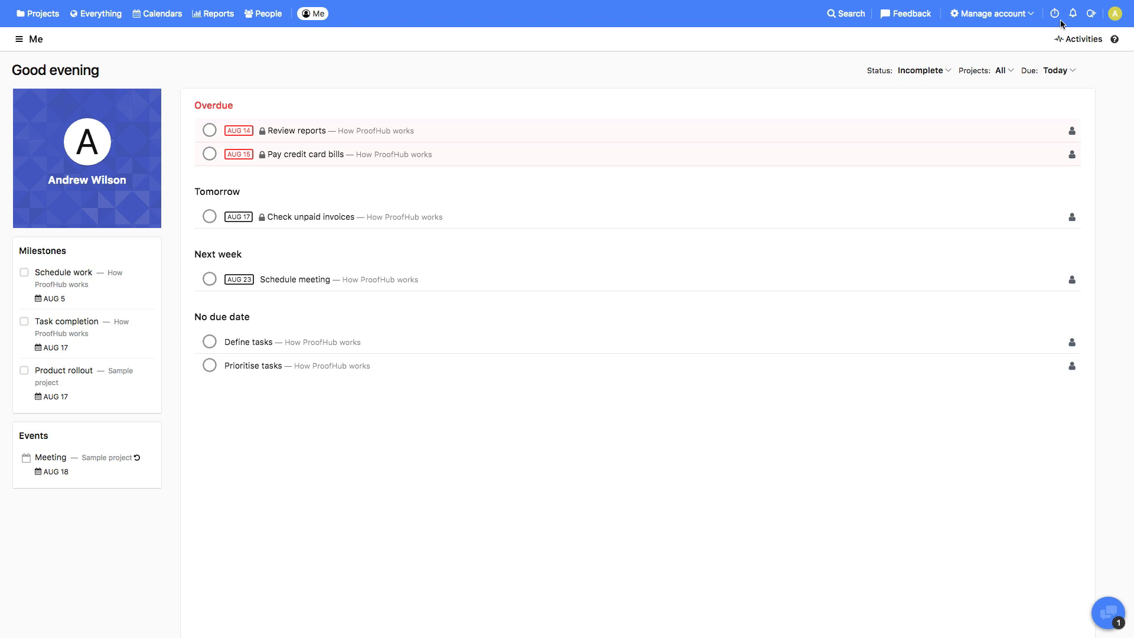
left_click(1092, 15)
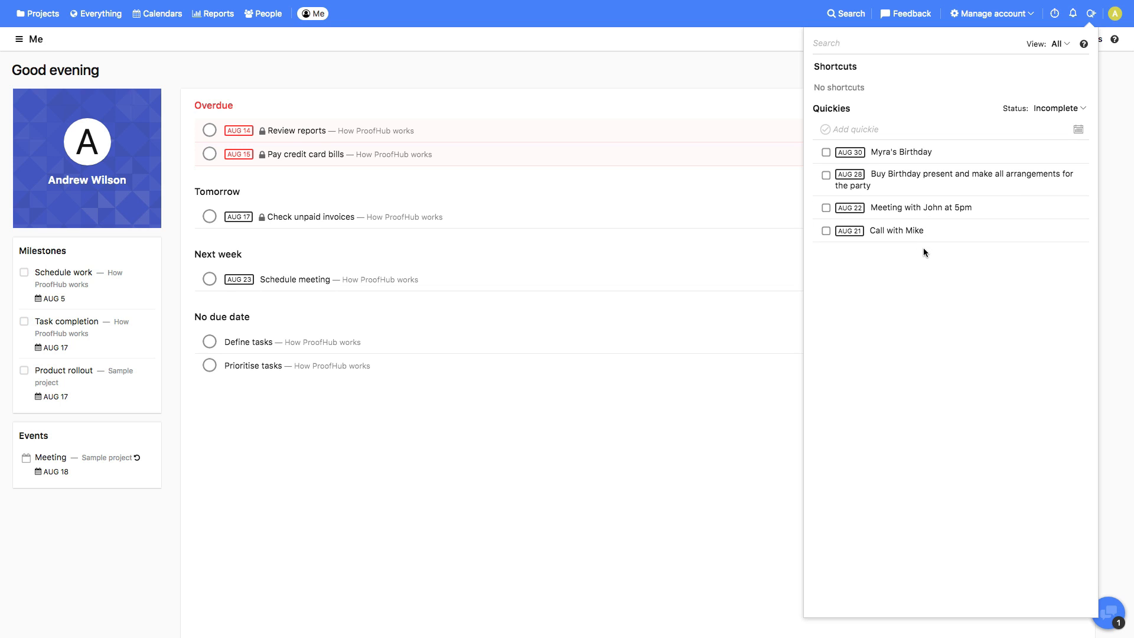
left_click(1092, 15)
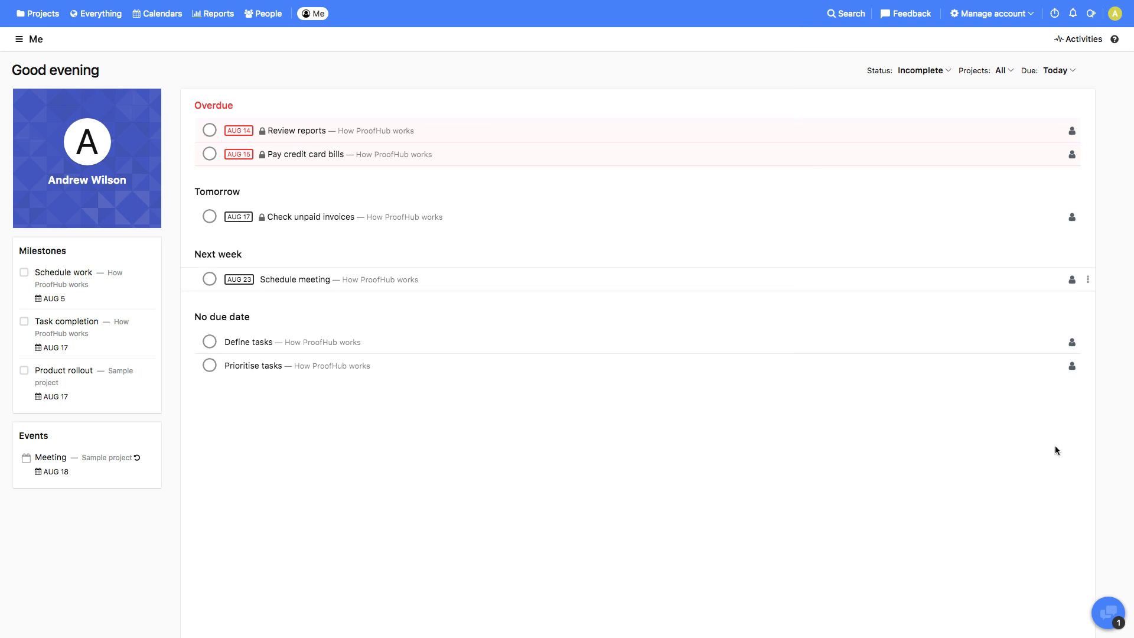
Show the team chat list with online/offline members, then glance at the Manage account menu and dismiss it
left_click(1105, 615)
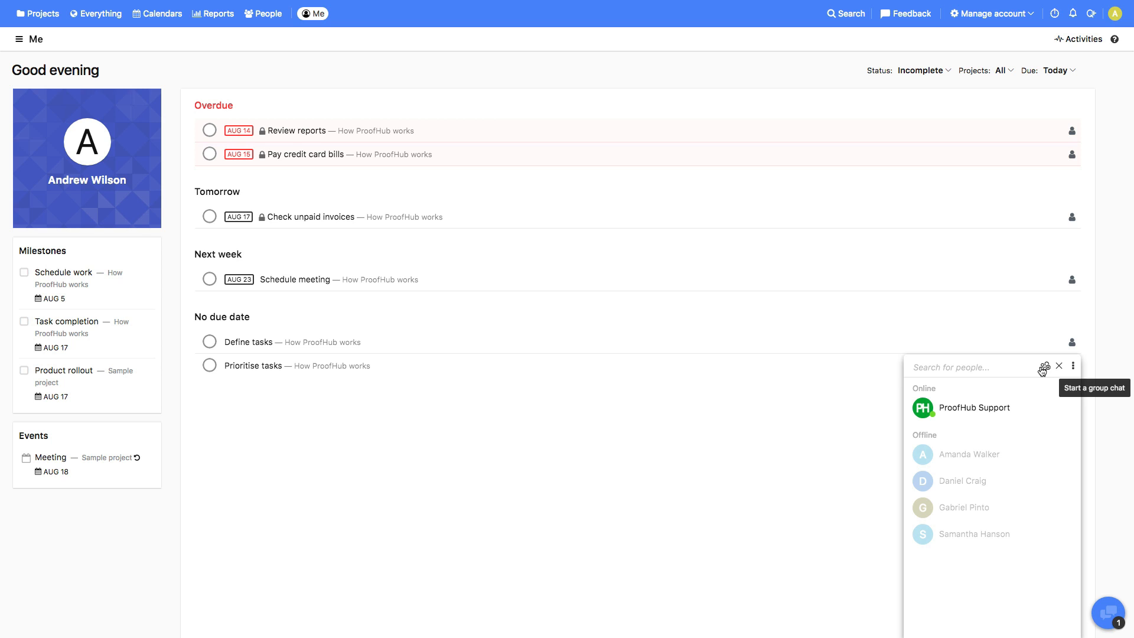
left_click(1012, 16)
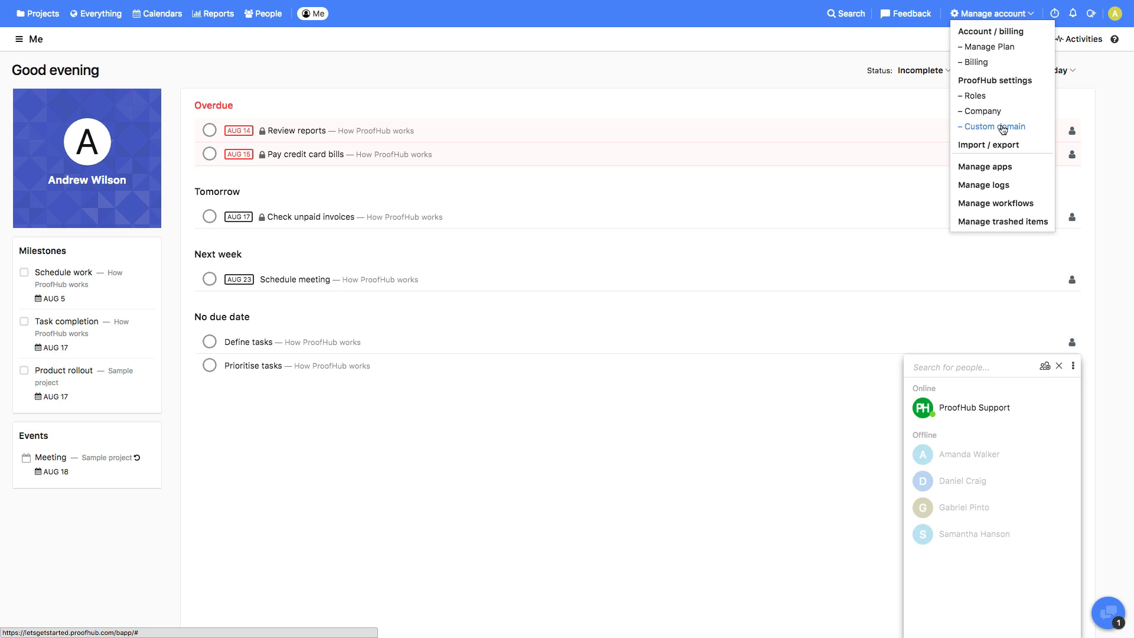
left_click(787, 424)
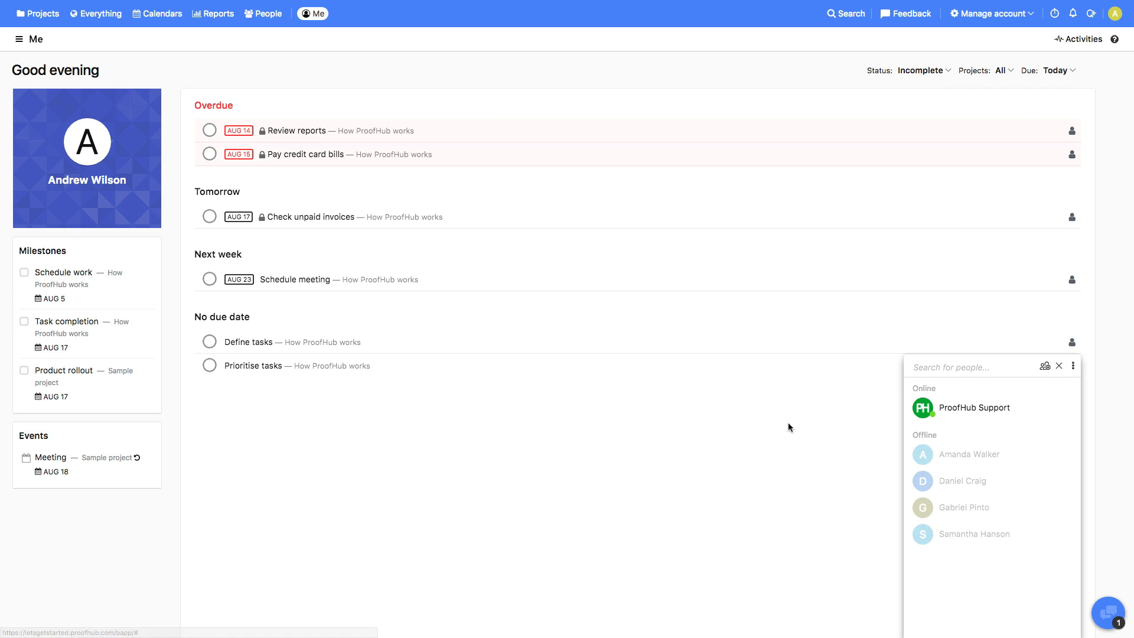